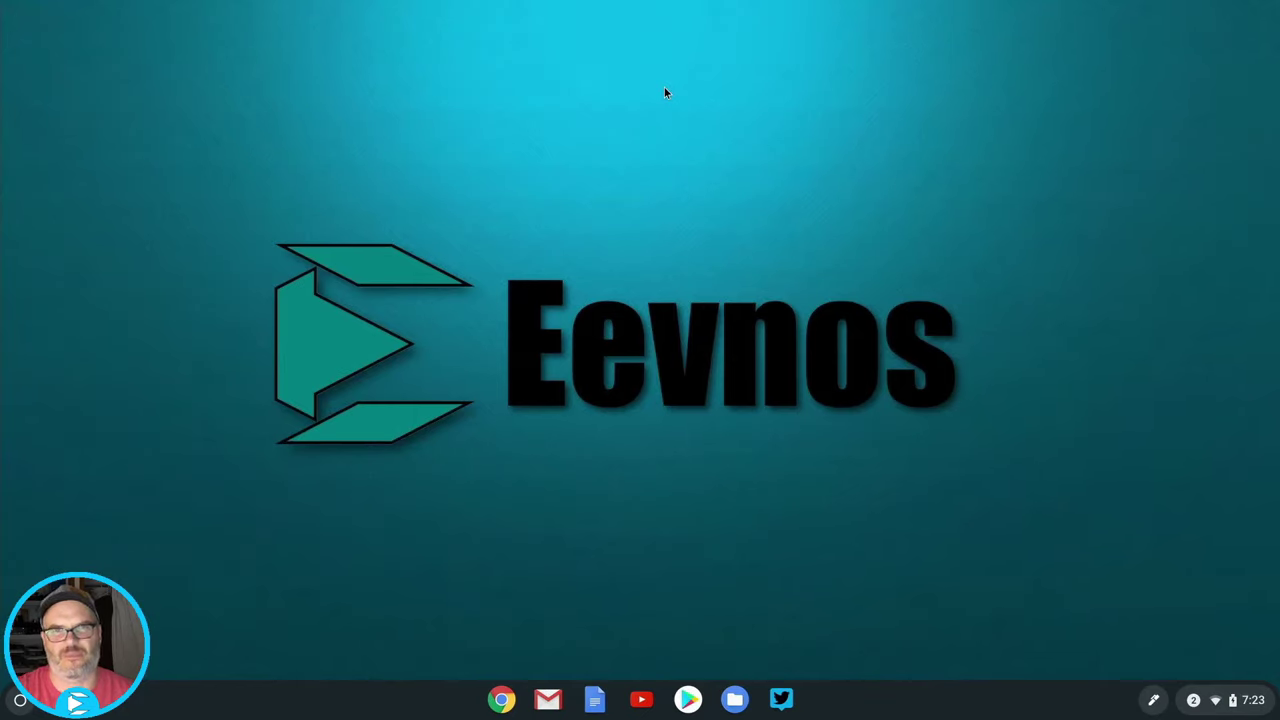
Step: Turn on Linux (Beta) in the Chromebook settings and proceed to the username and disk size setup page
click(1230, 700)
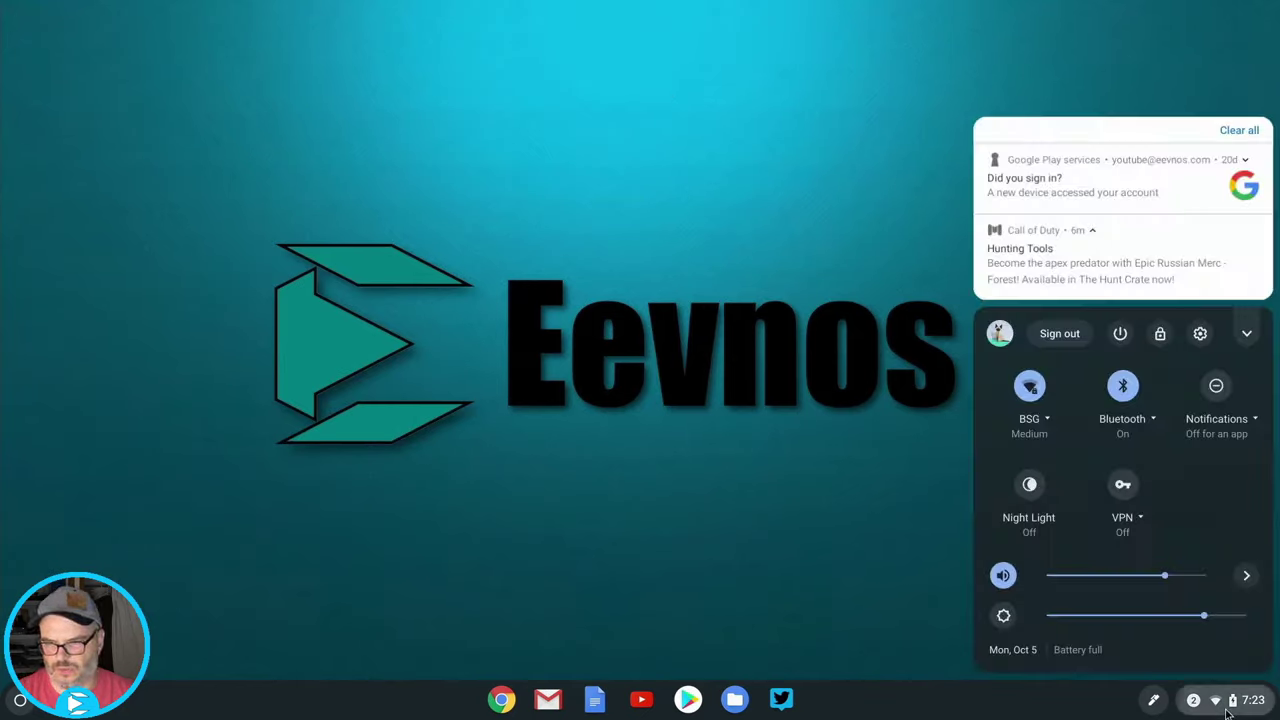
click(1199, 336)
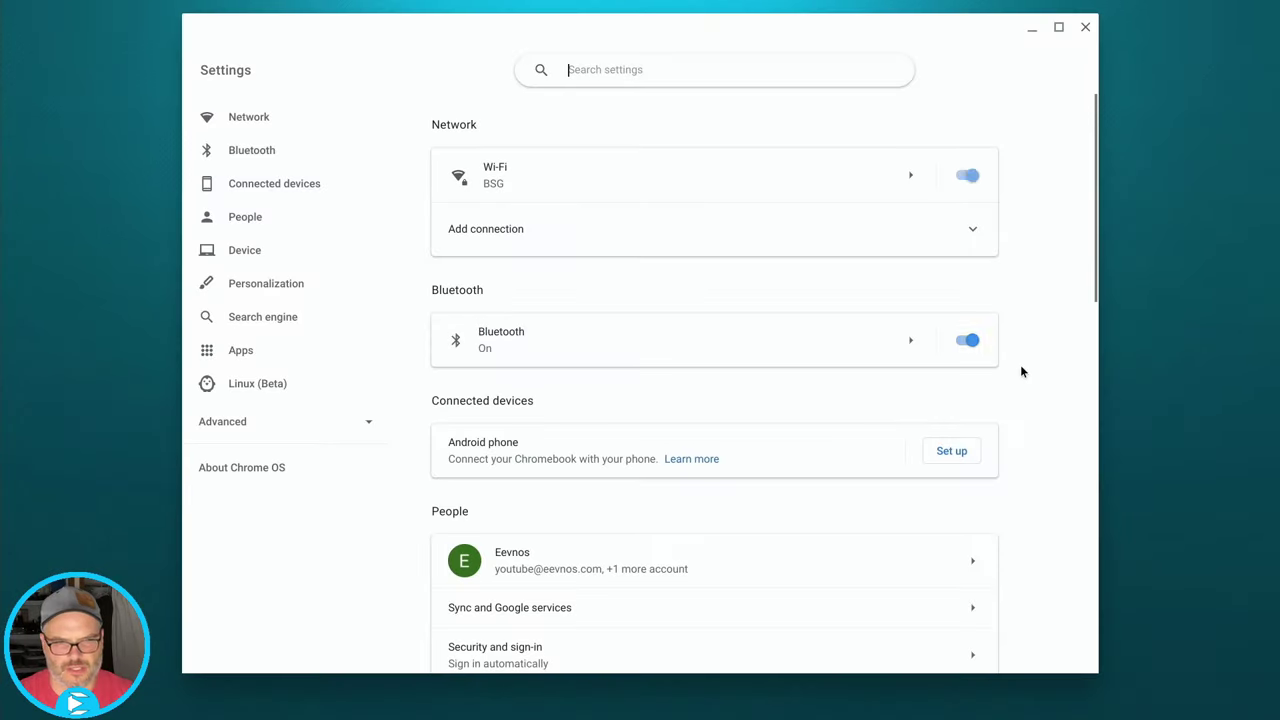
click(289, 394)
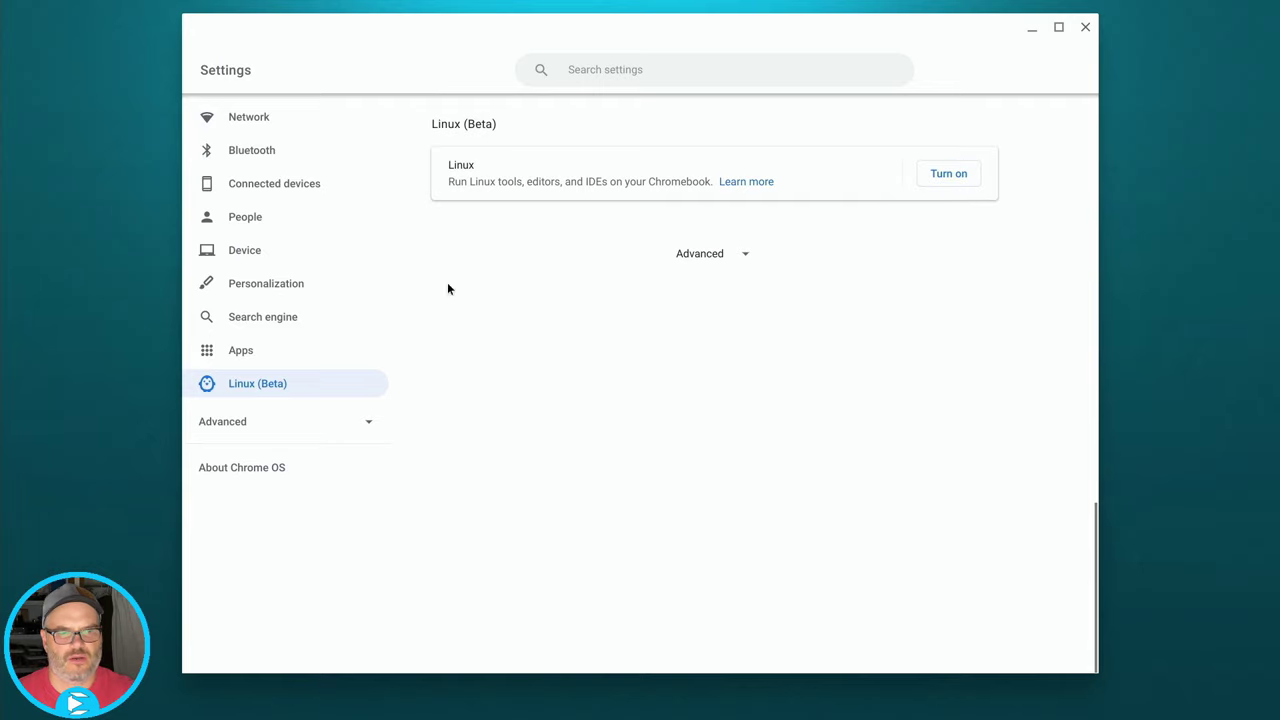
click(950, 174)
click(880, 597)
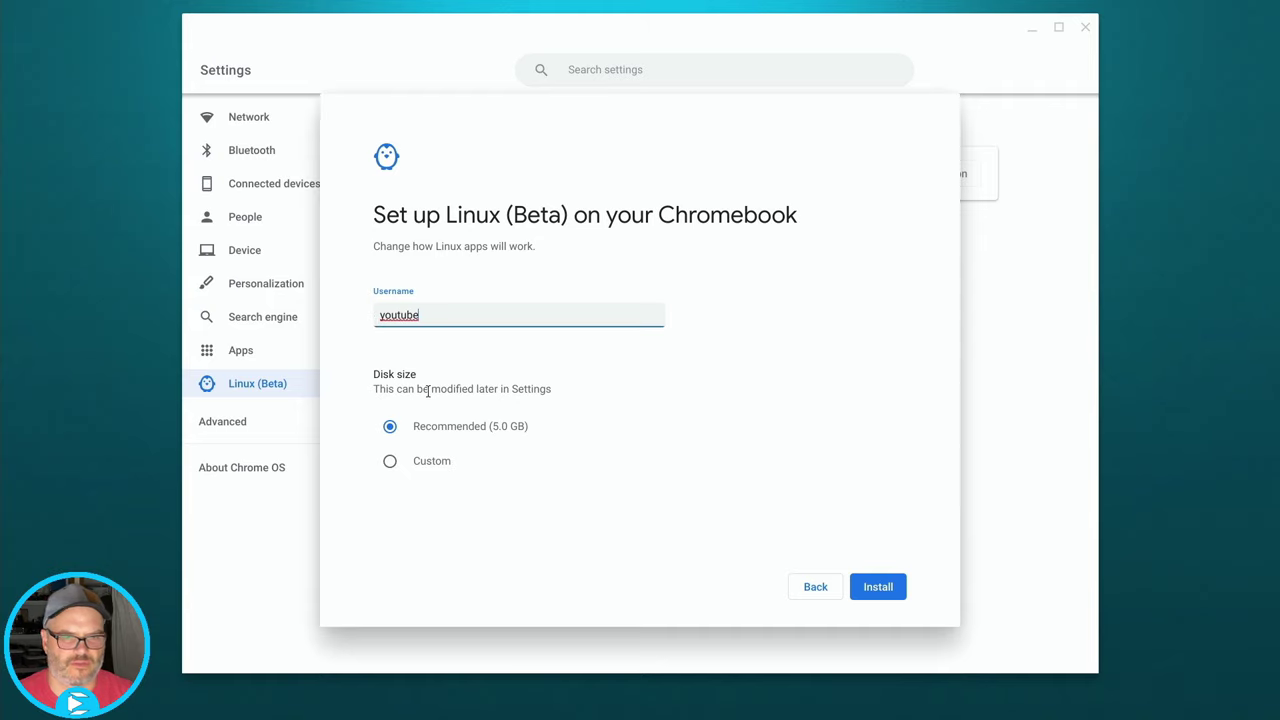
Step: Choose a custom Linux disk size about a quarter of the way along the available range and start the installation
click(389, 461)
drag(398, 497, 433, 500)
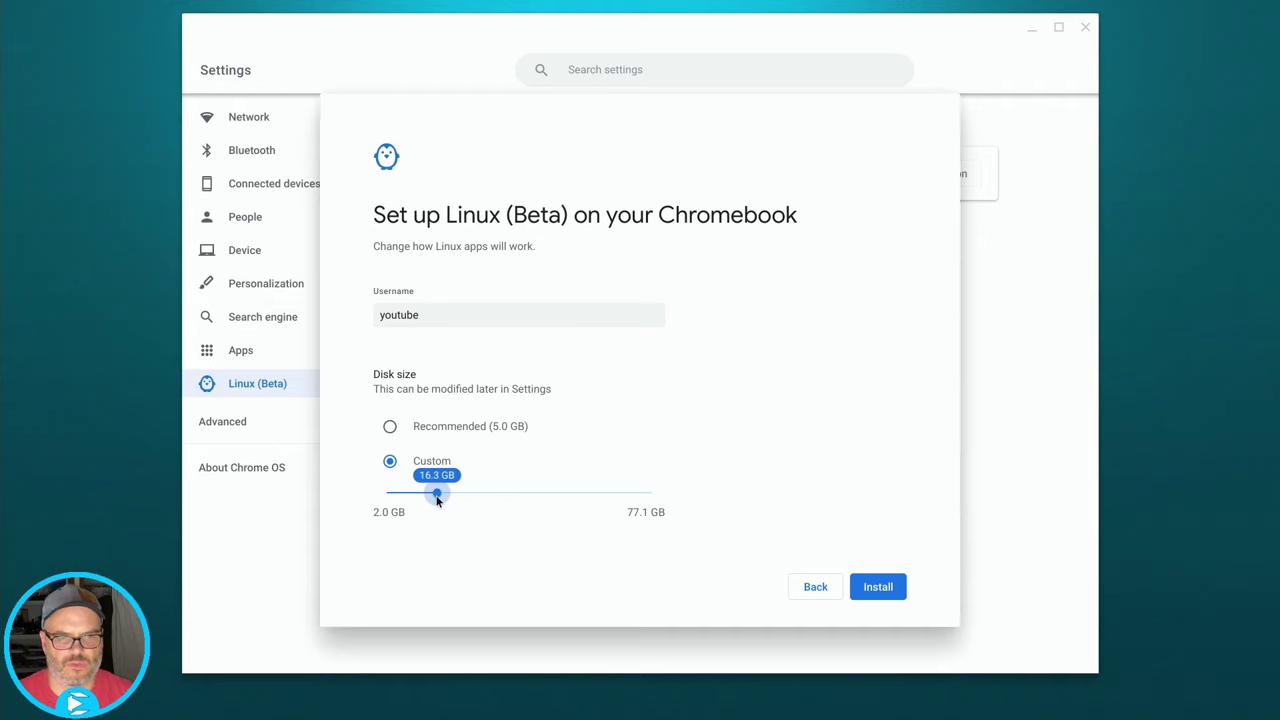
drag(449, 499, 449, 499)
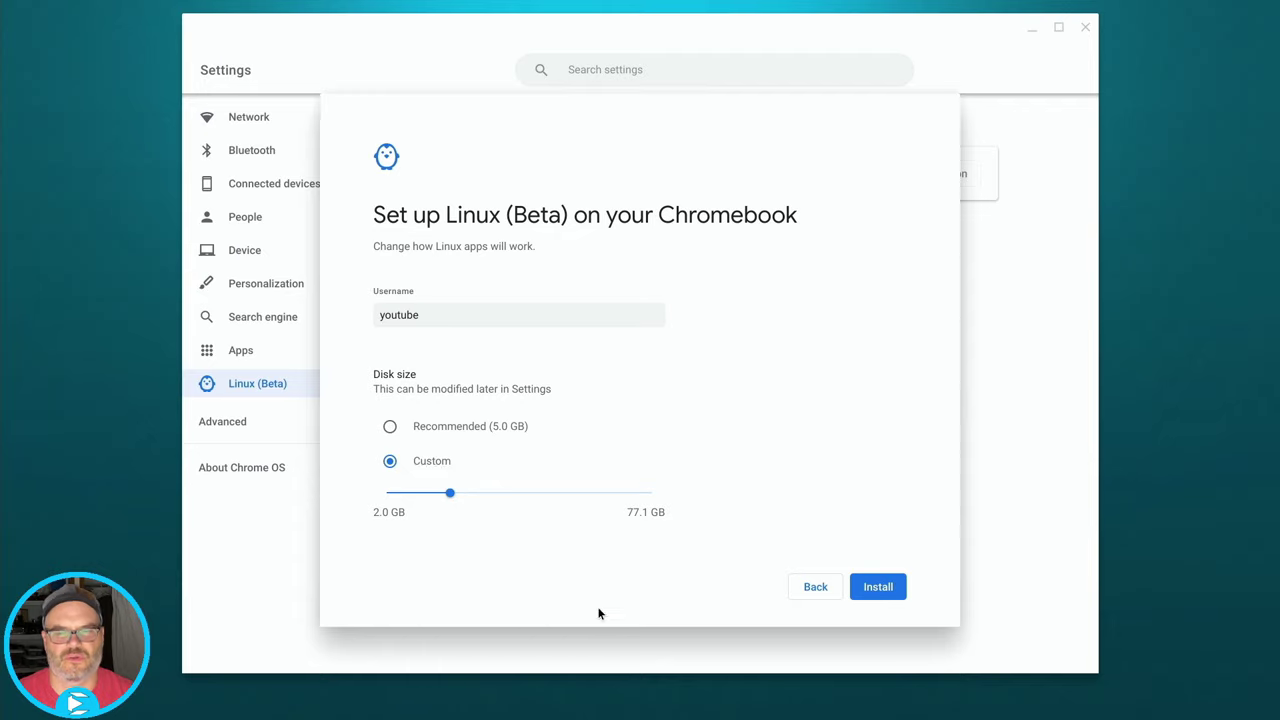
click(877, 590)
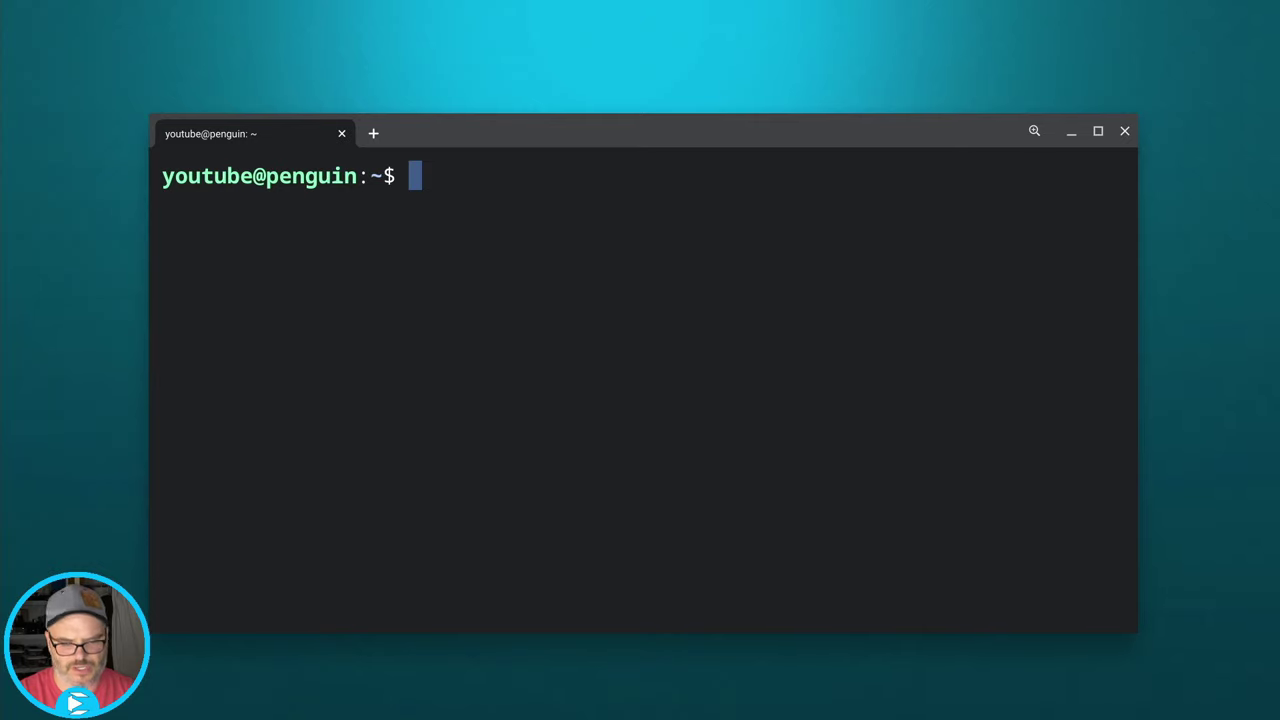
Step: Refresh the package lists with sudo apt update and upgrade the Linux packages with sudo apt dist-upgrade, accepting the upgrade
text(sudo apt update)
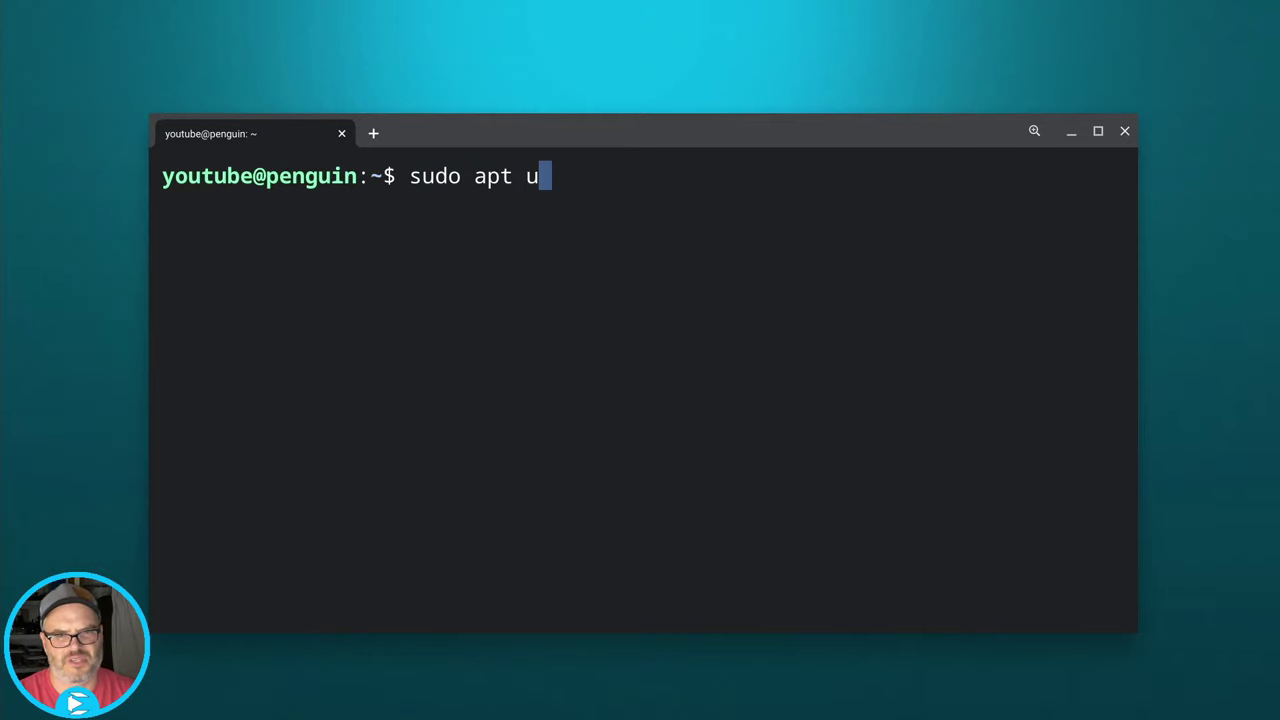
key(Return)
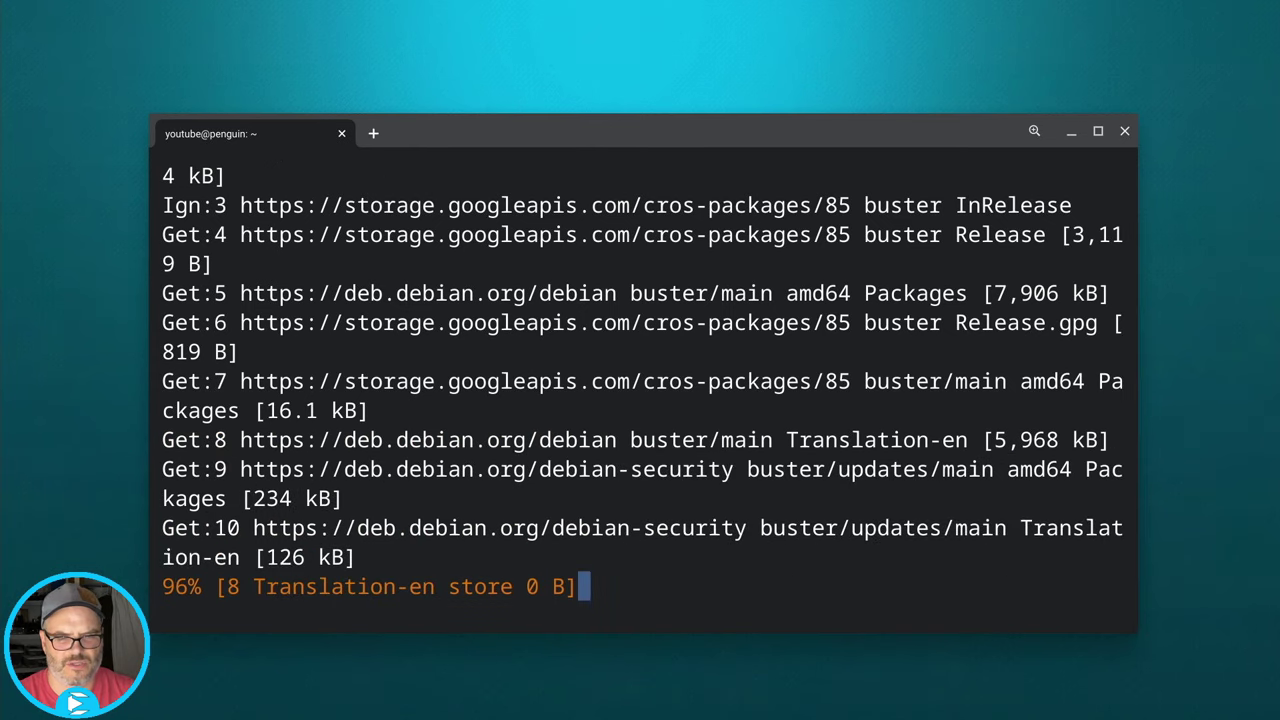
text(sudo ap)
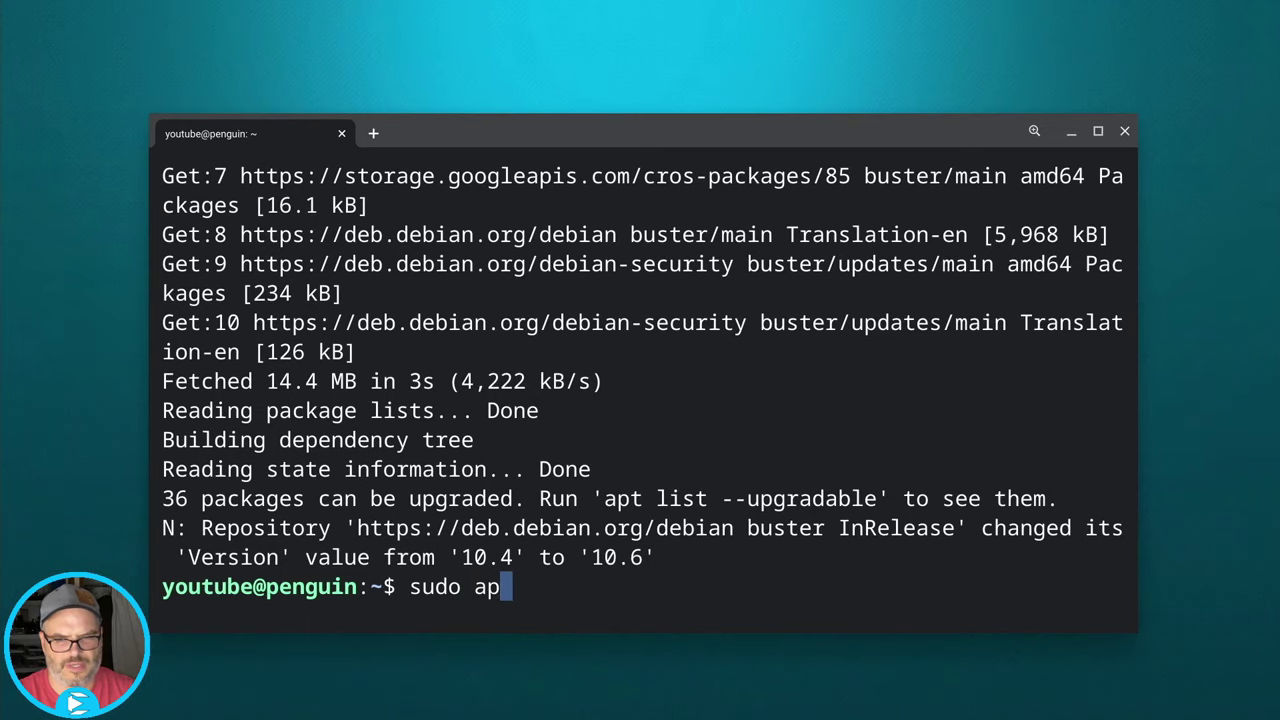
text(t dist)
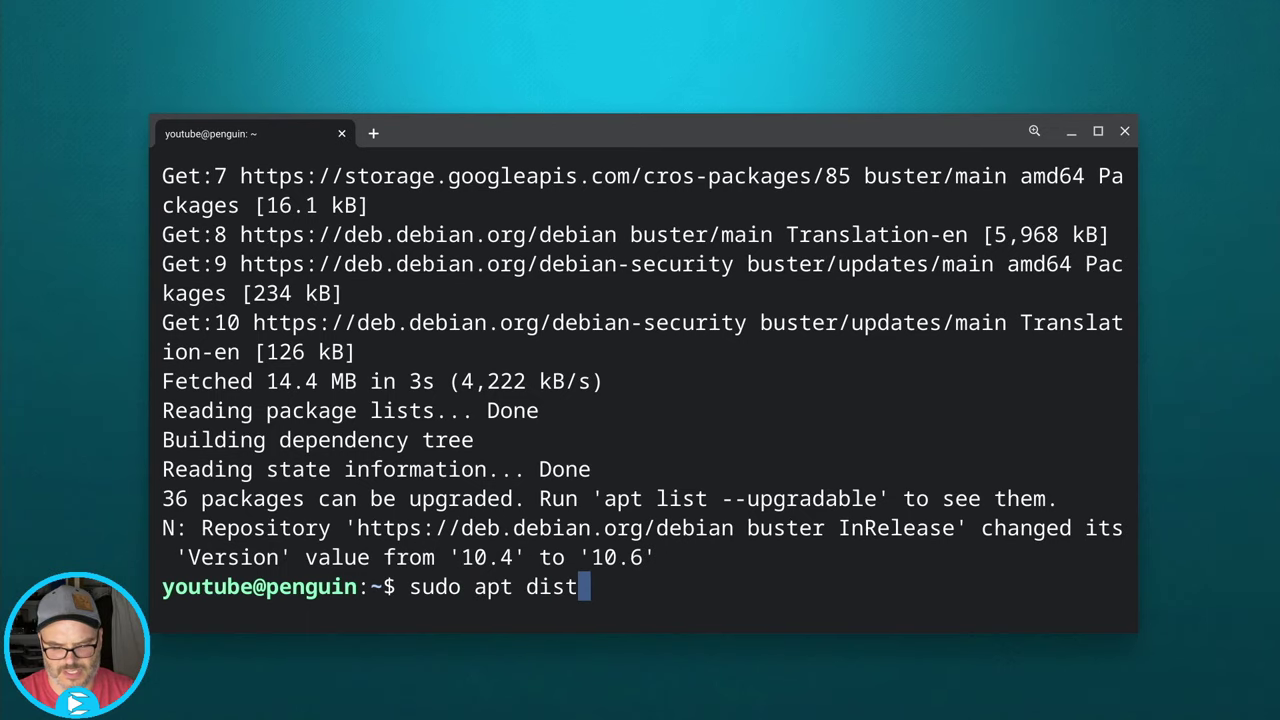
text(-upgrade)
key(Return)
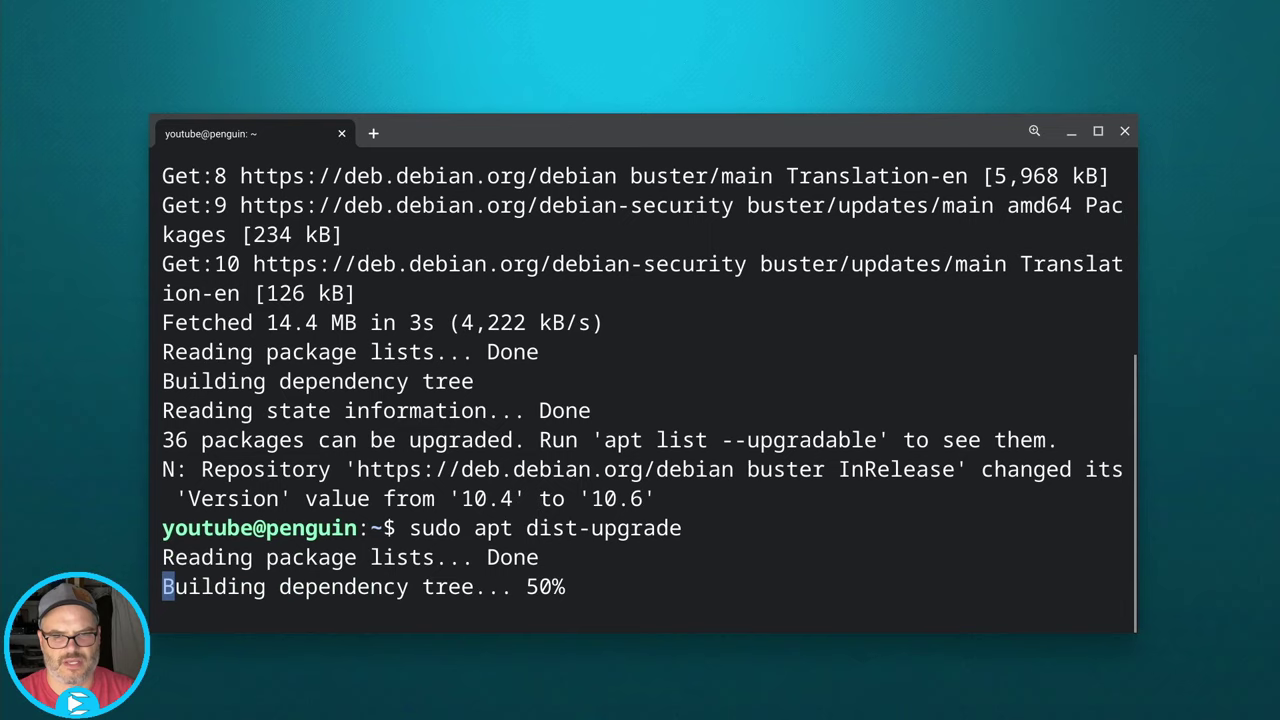
key(Return)
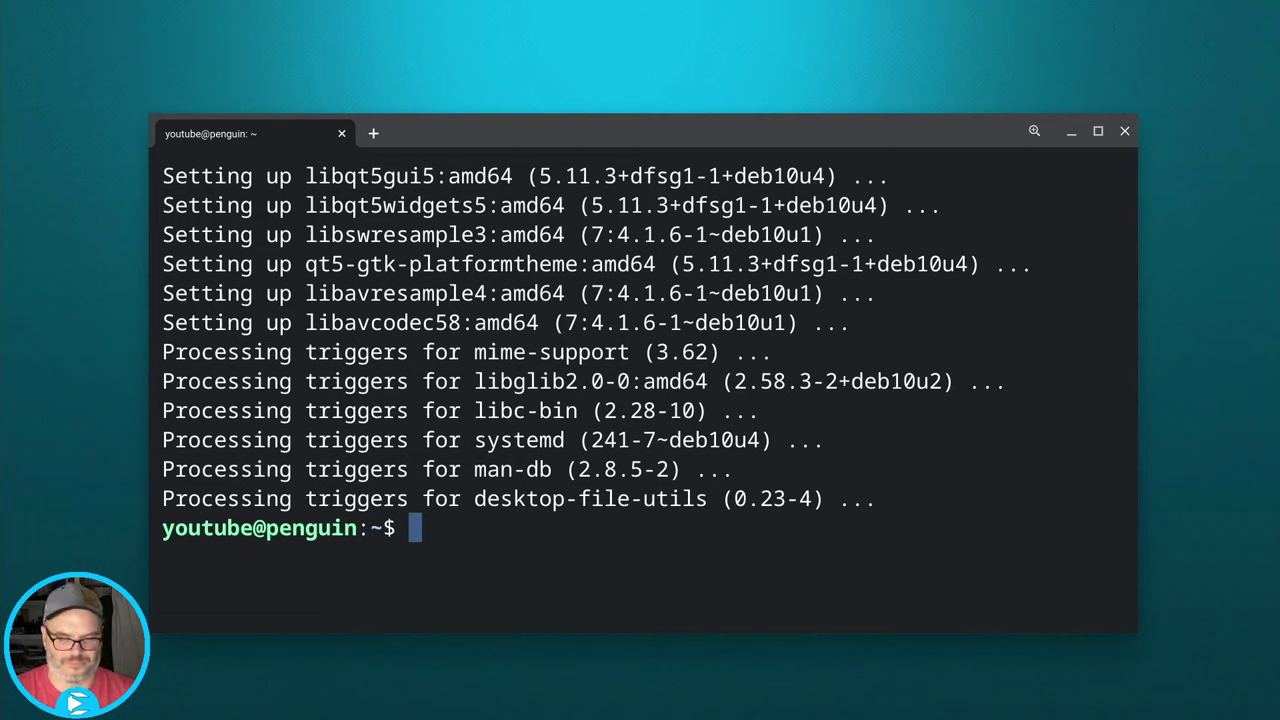
Step: Install the software store packages with sudo apt install gnome-software gnome-packagekit, answering y to continue
text(sudo apt install gnom)
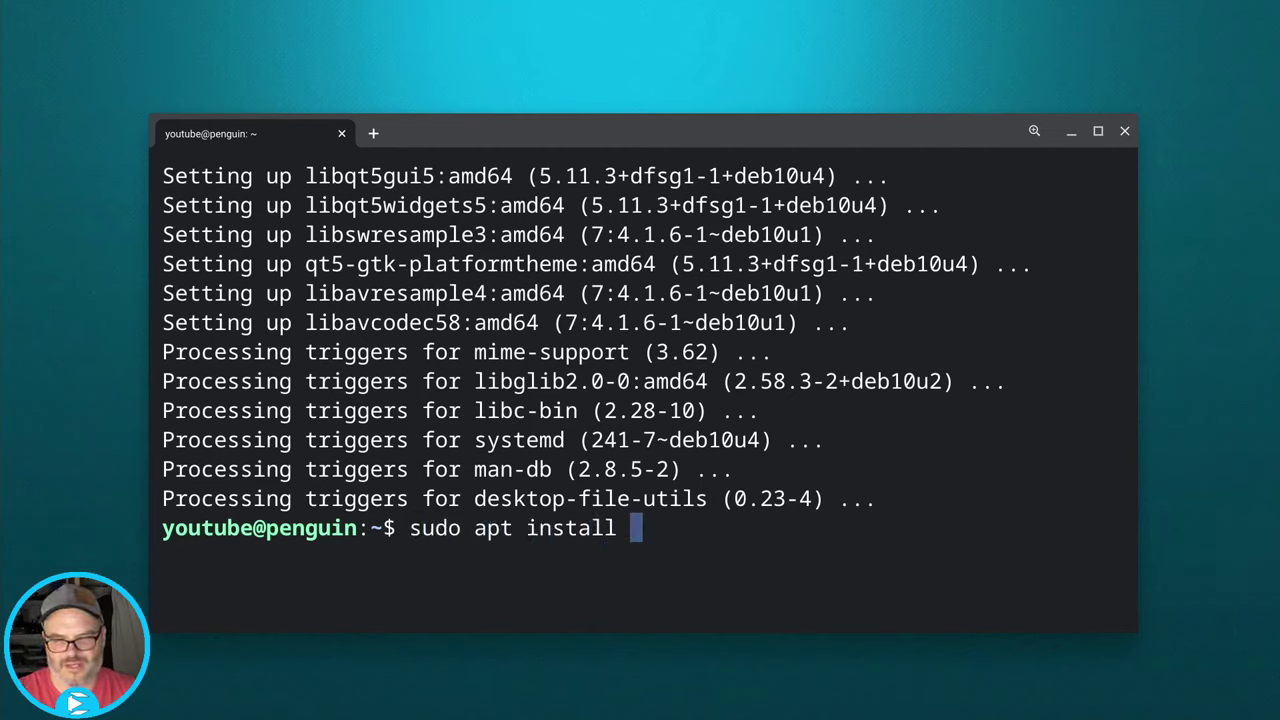
text(e)
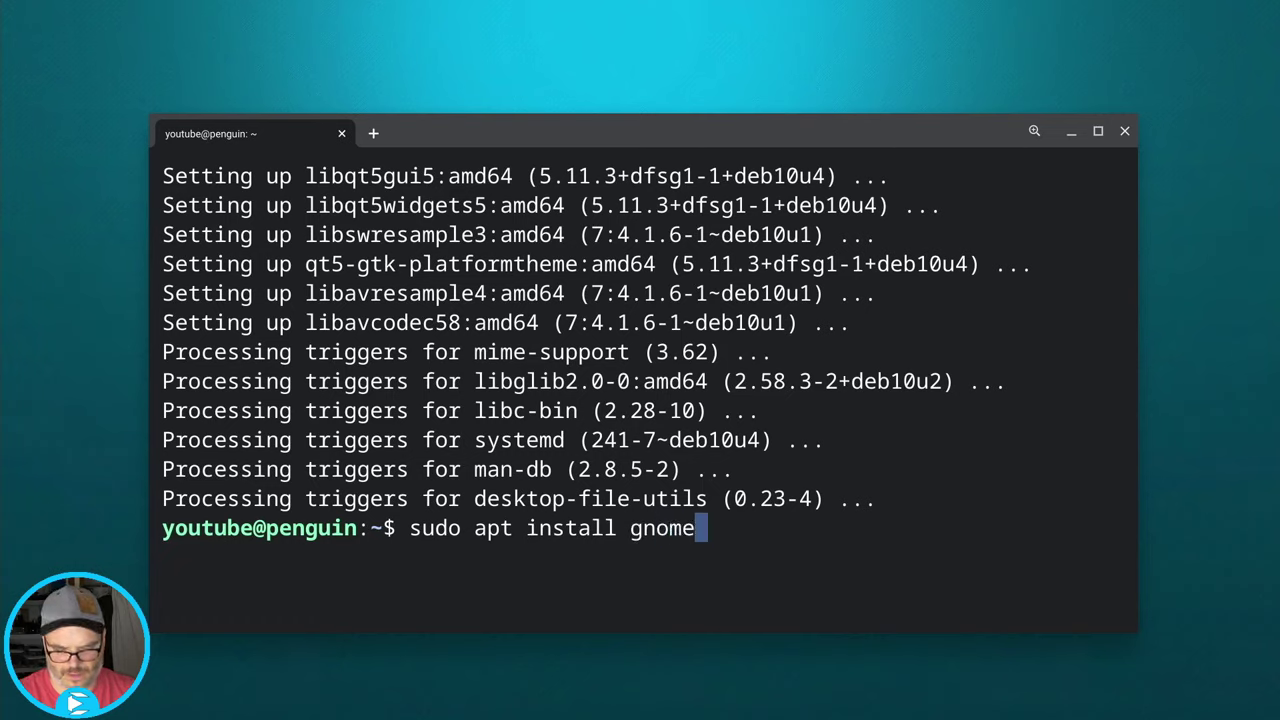
text(-software )
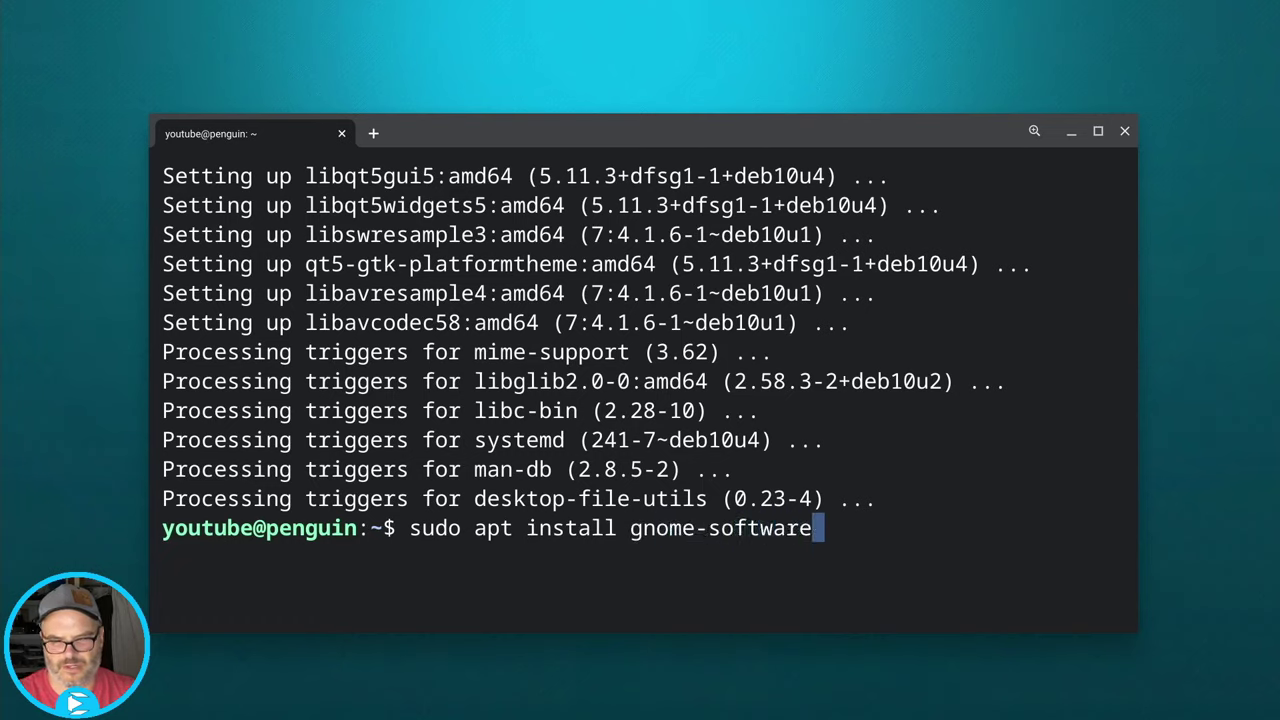
text(gnome)
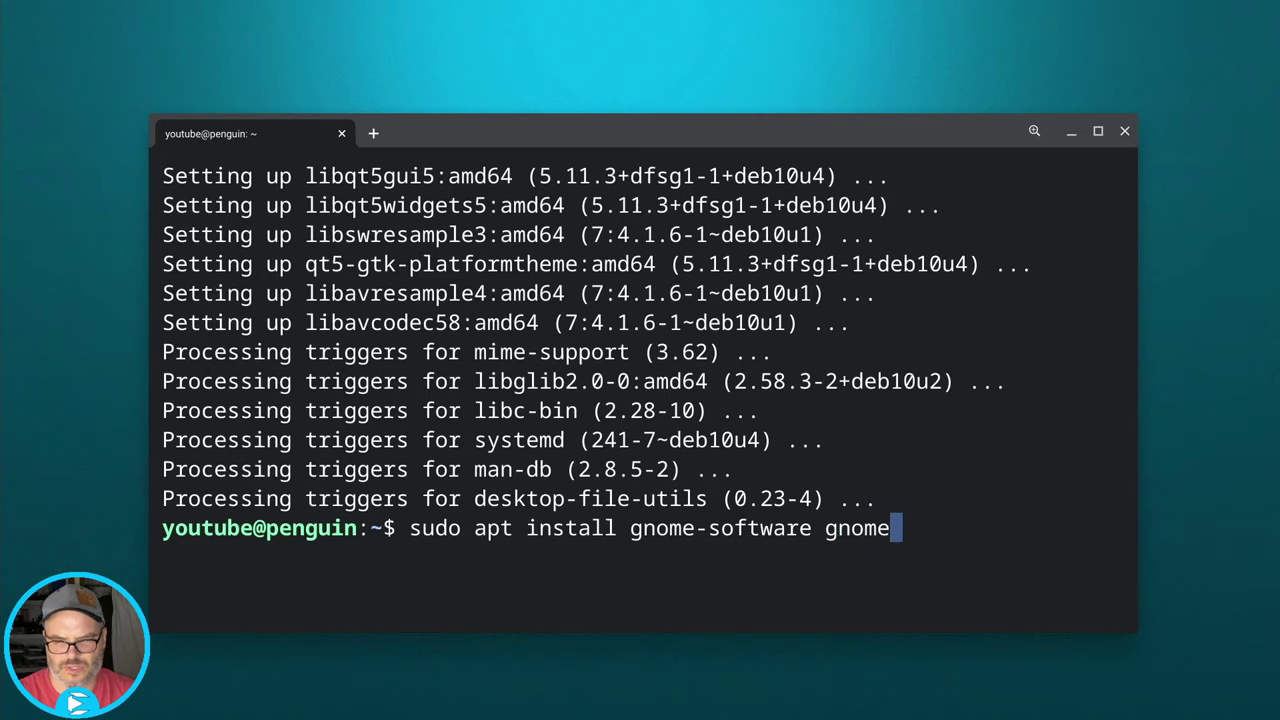
text(-pack)
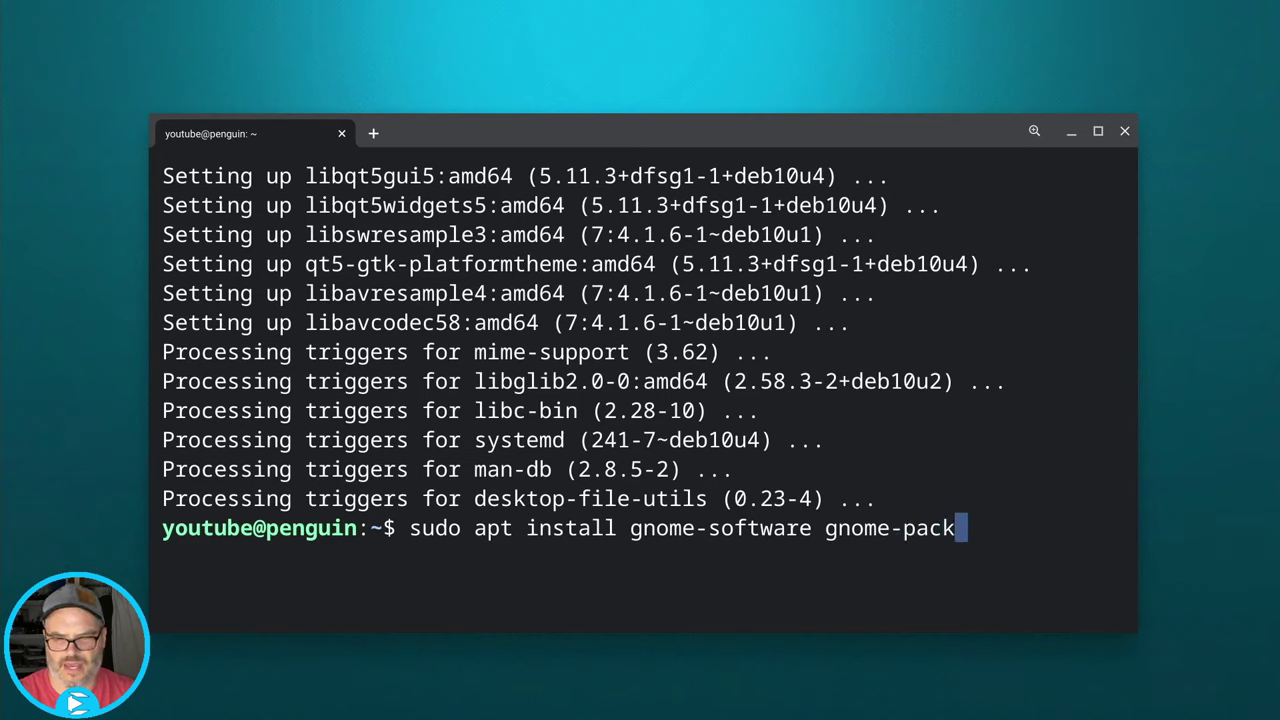
text(agekit)
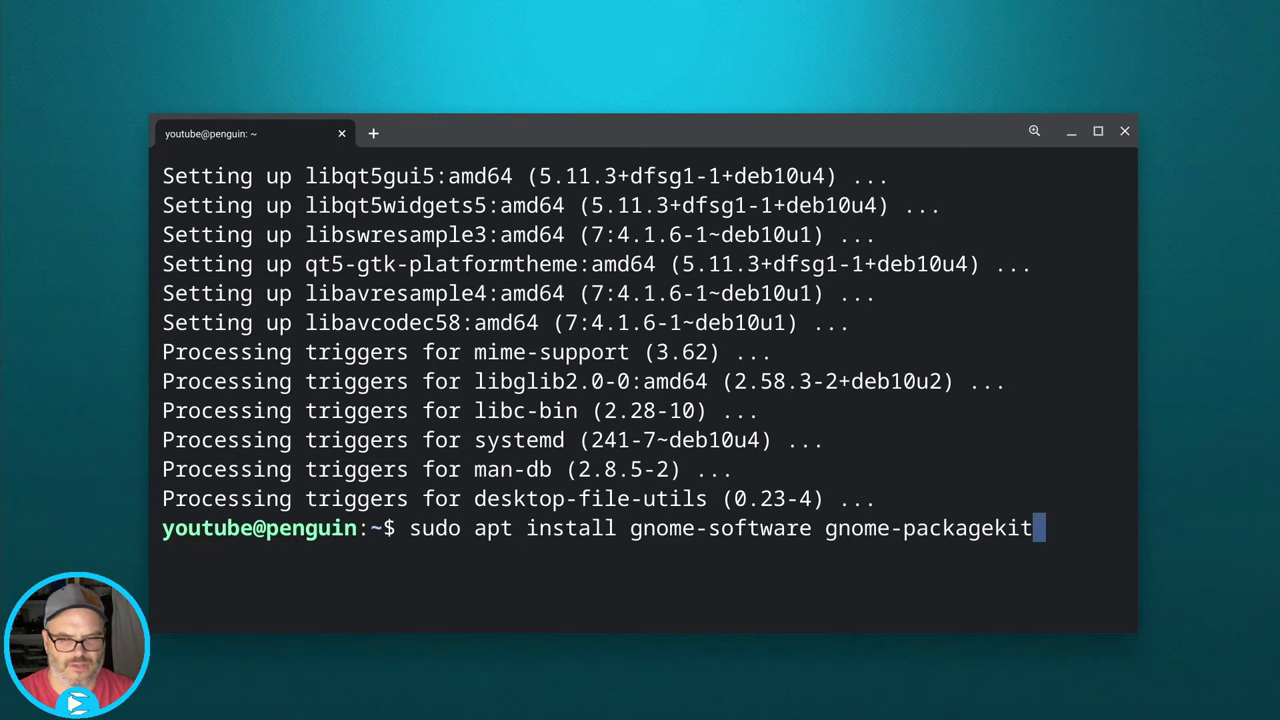
key(Return)
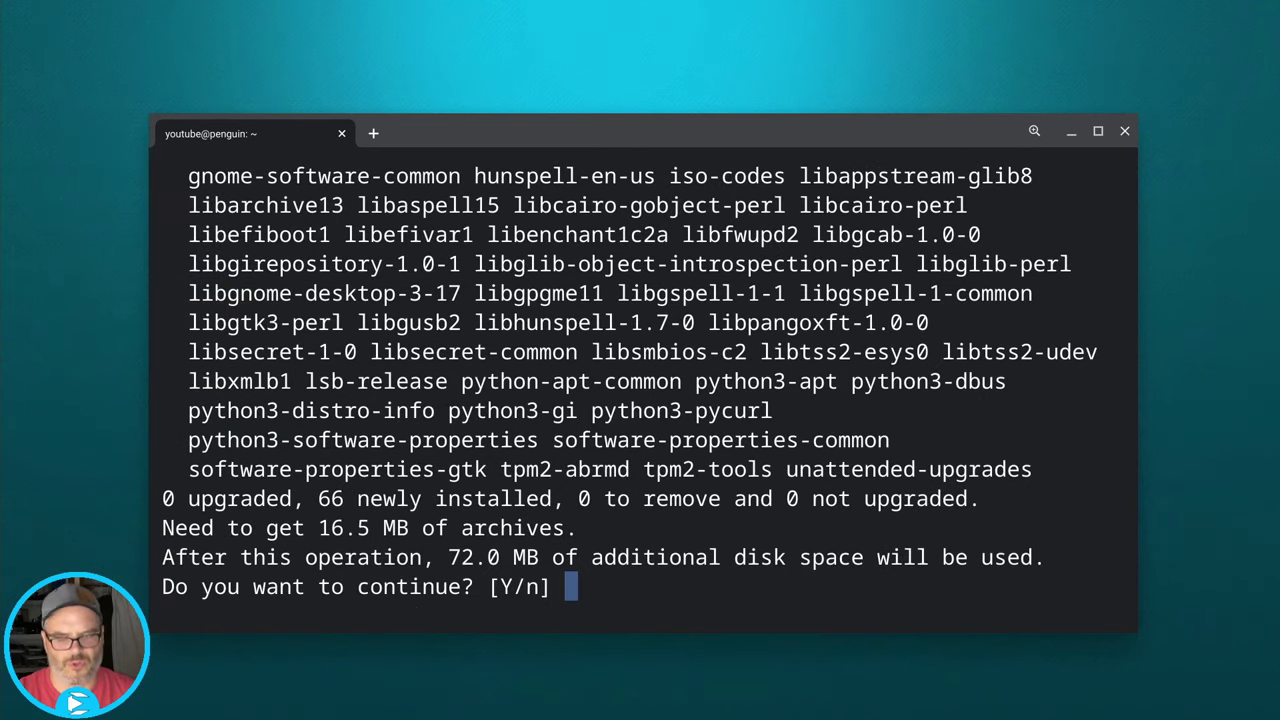
text(y)
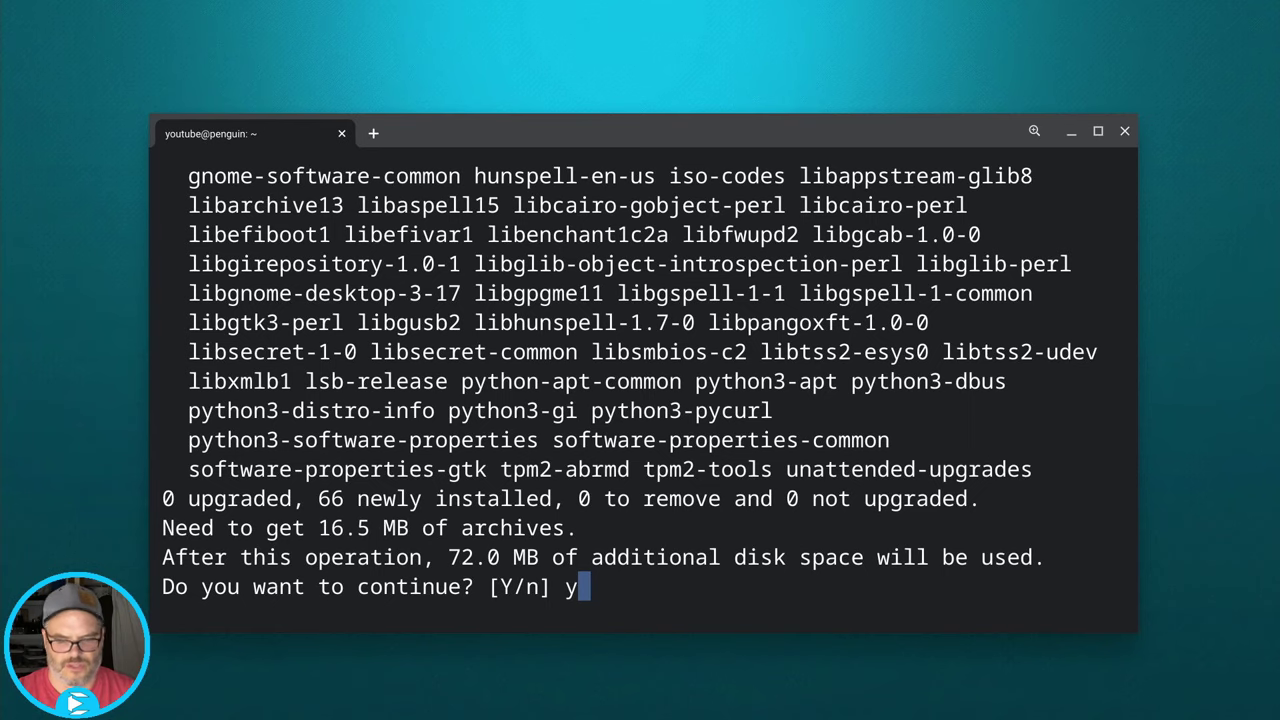
key(Return)
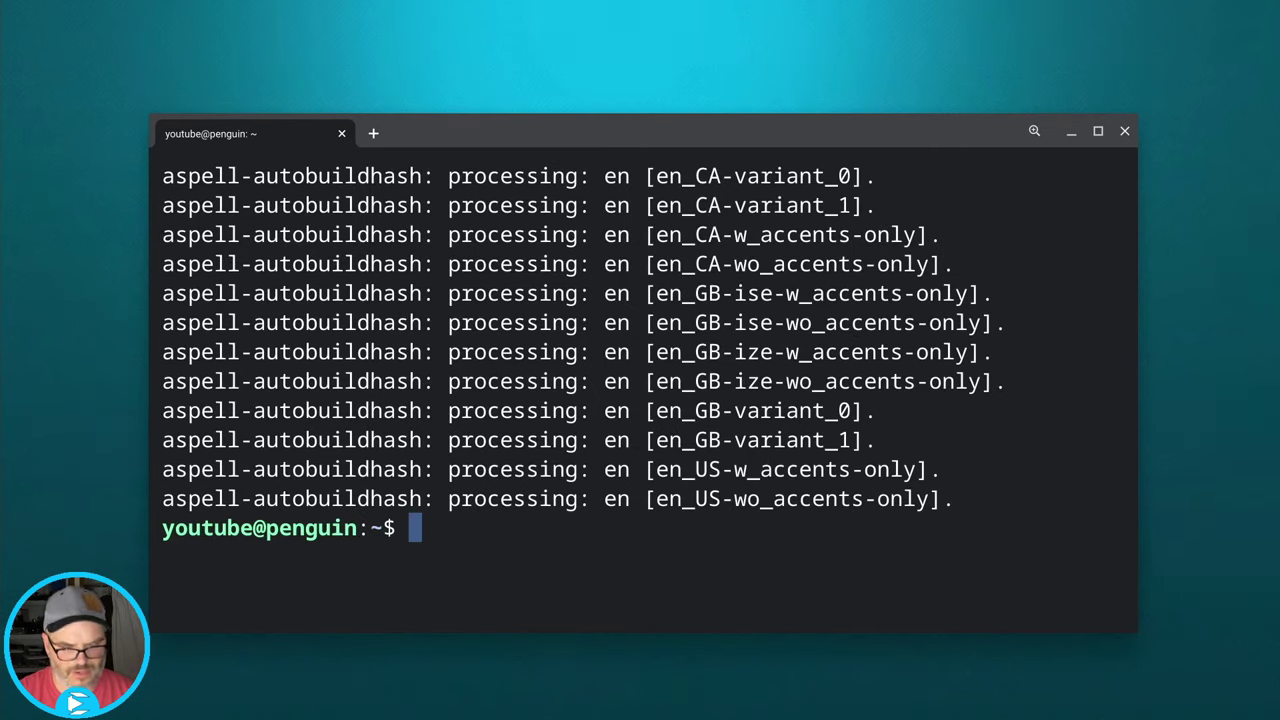
Step: Show all apps in the launcher and open Software from the Linux apps folder
key(super)
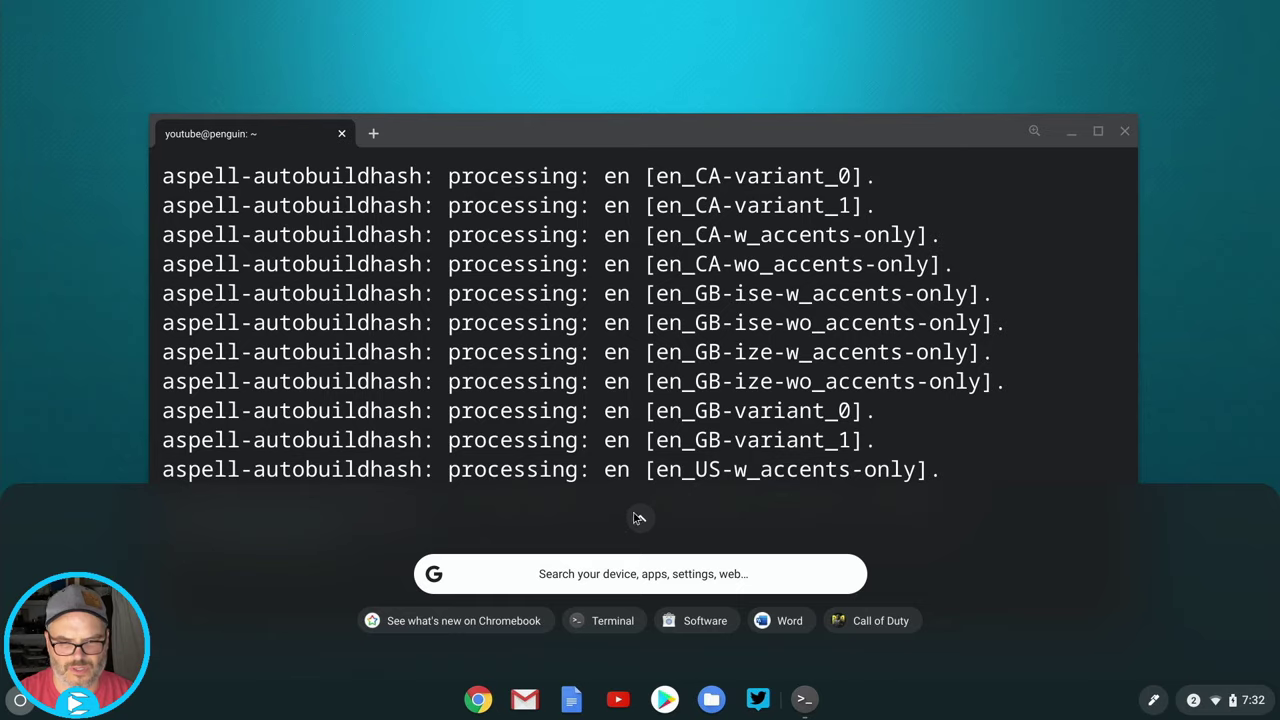
scroll(638, 517, down, 2)
scroll(698, 530, down, 2)
click(664, 447)
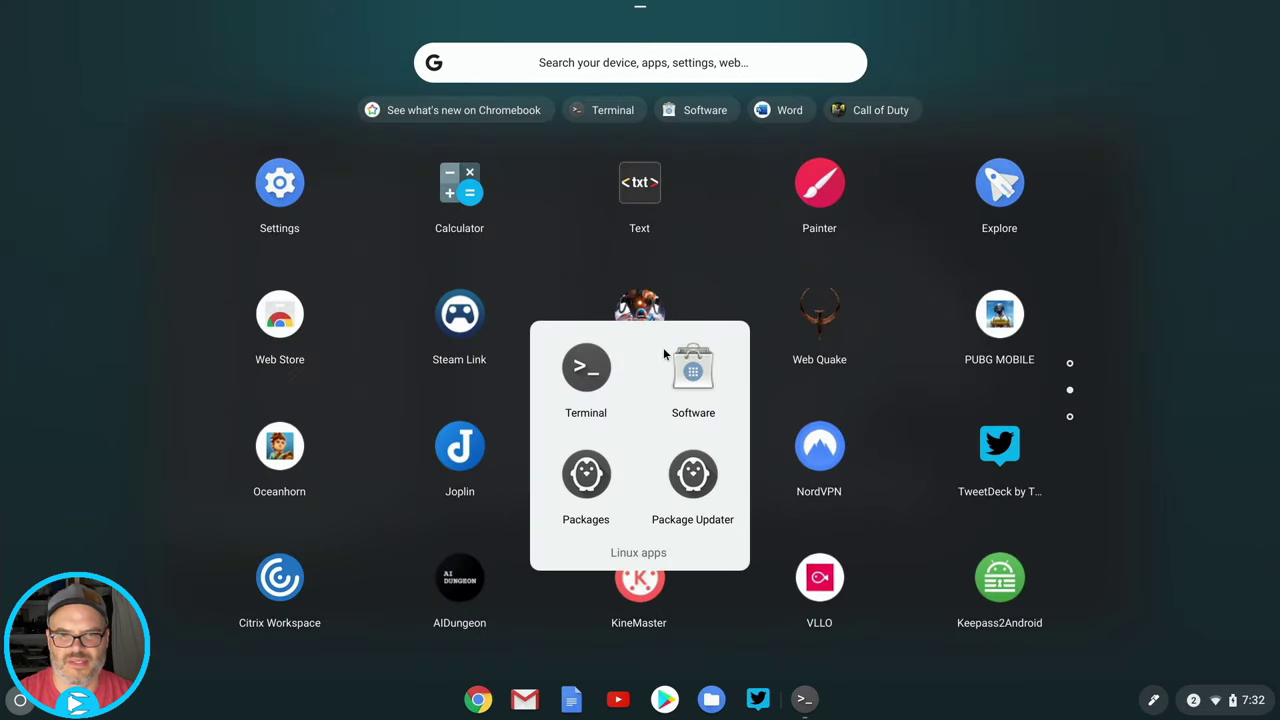
click(694, 371)
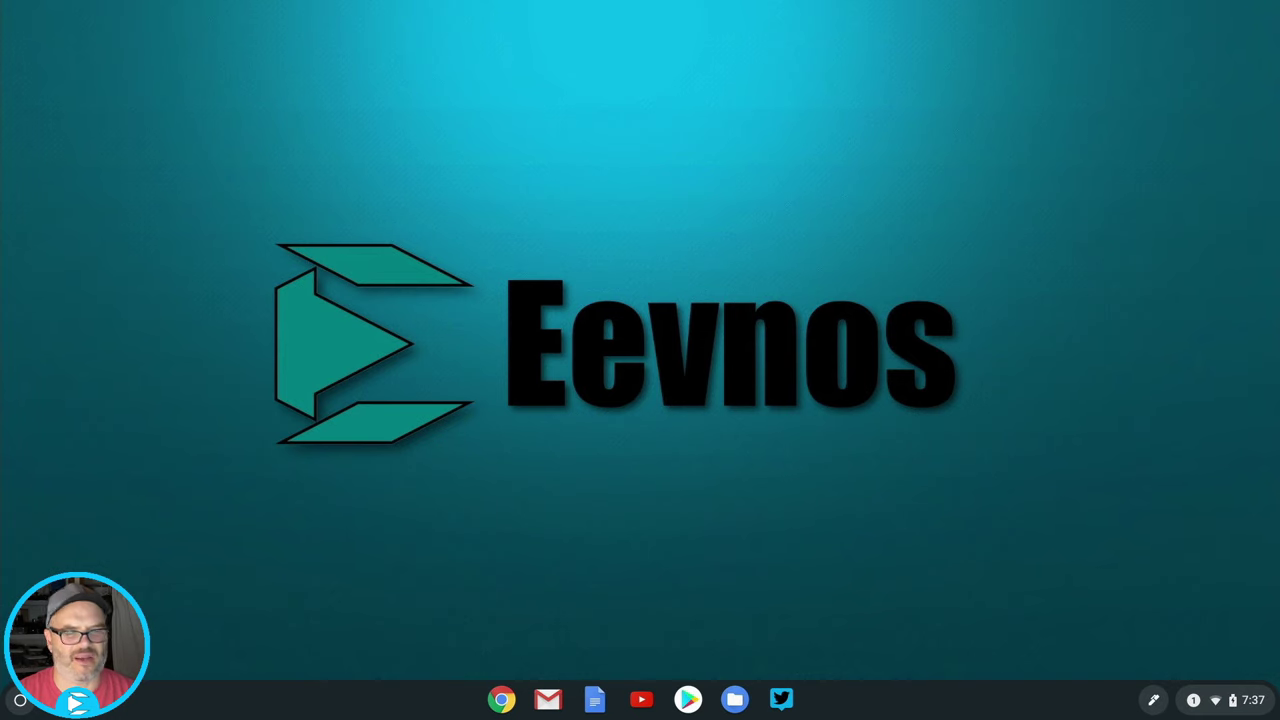
Step: Launch Software again from the Linux apps folder in the launcher
click(20, 700)
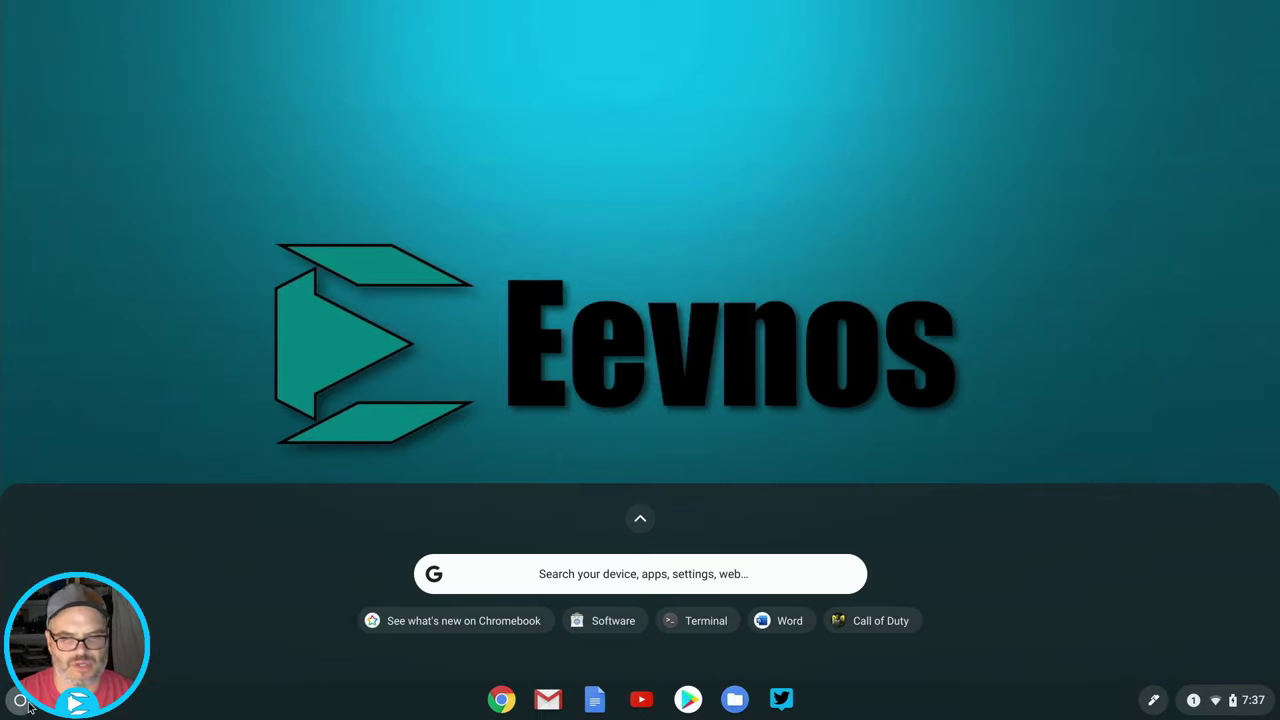
click(640, 518)
scroll(640, 505, down, 2)
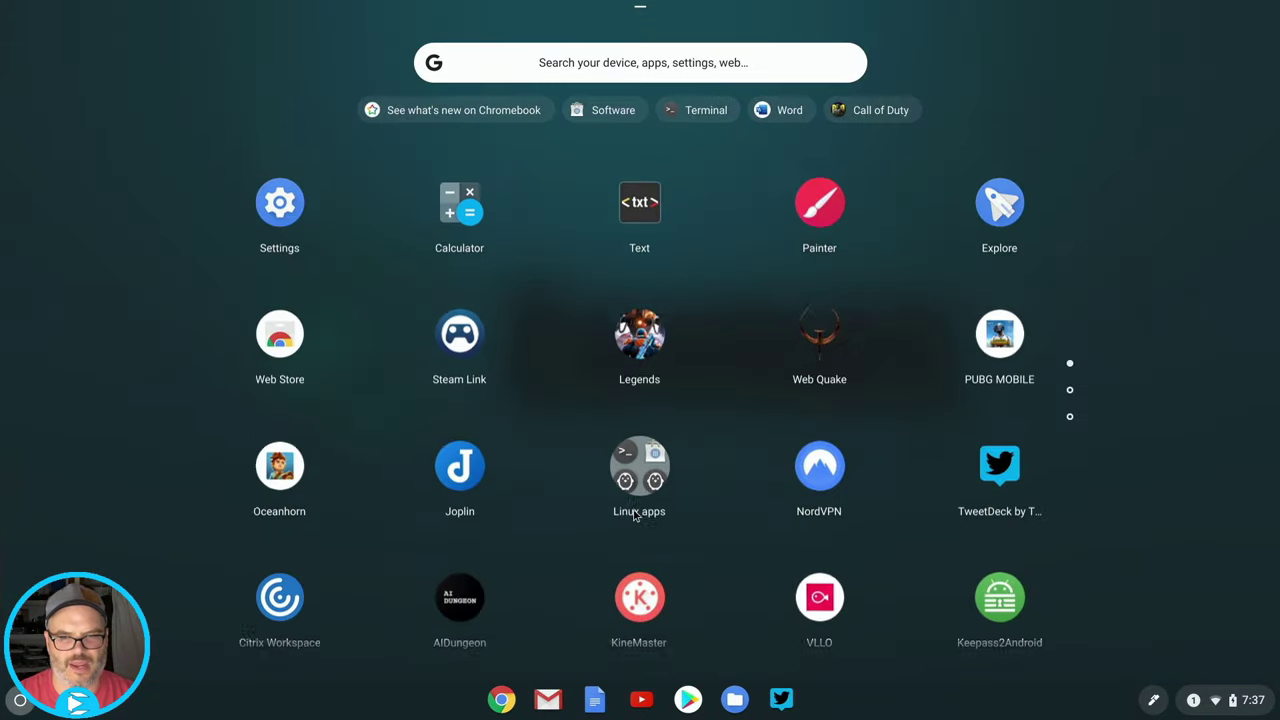
click(631, 446)
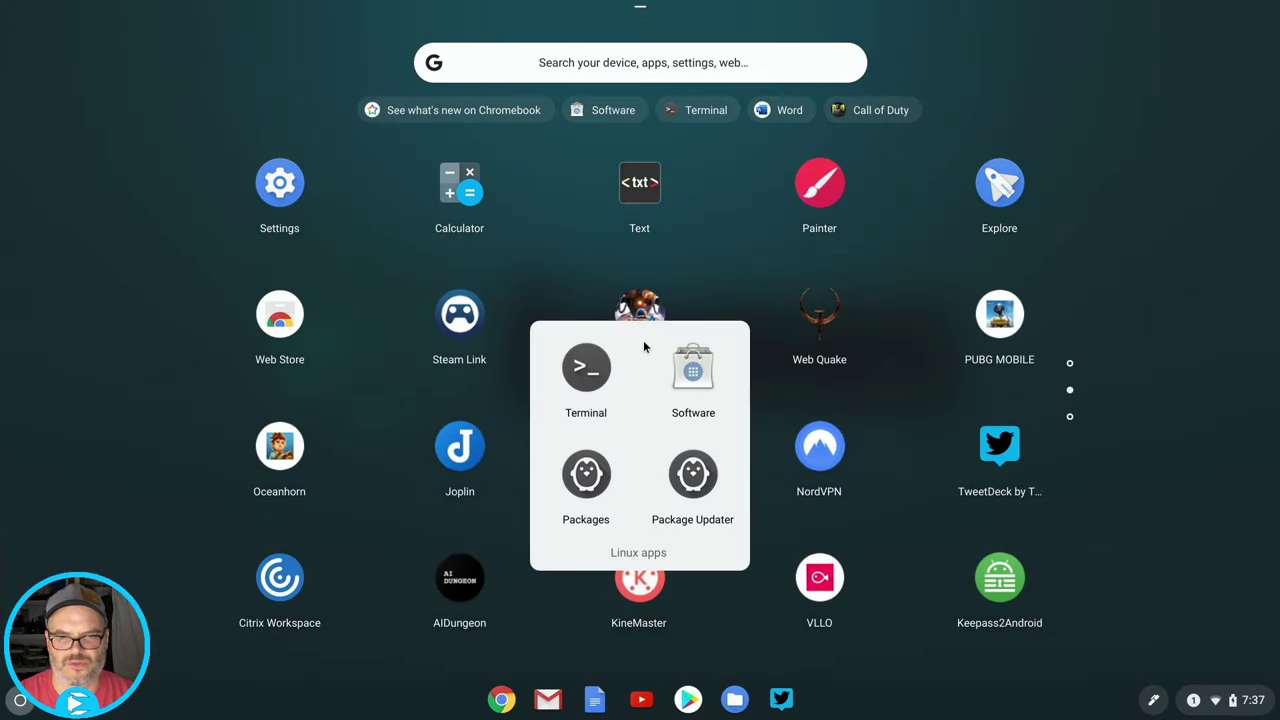
click(691, 364)
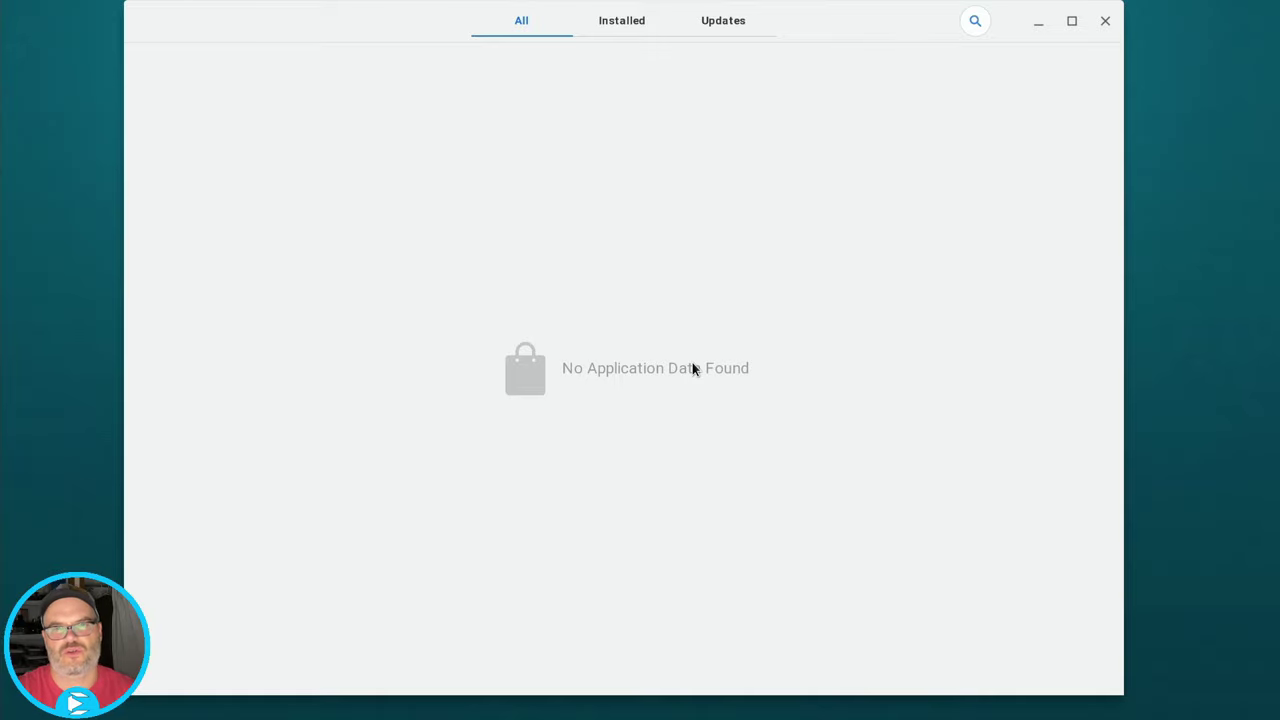
Step: Check the Installed, Updates and All sections of the software store and close its window
click(622, 18)
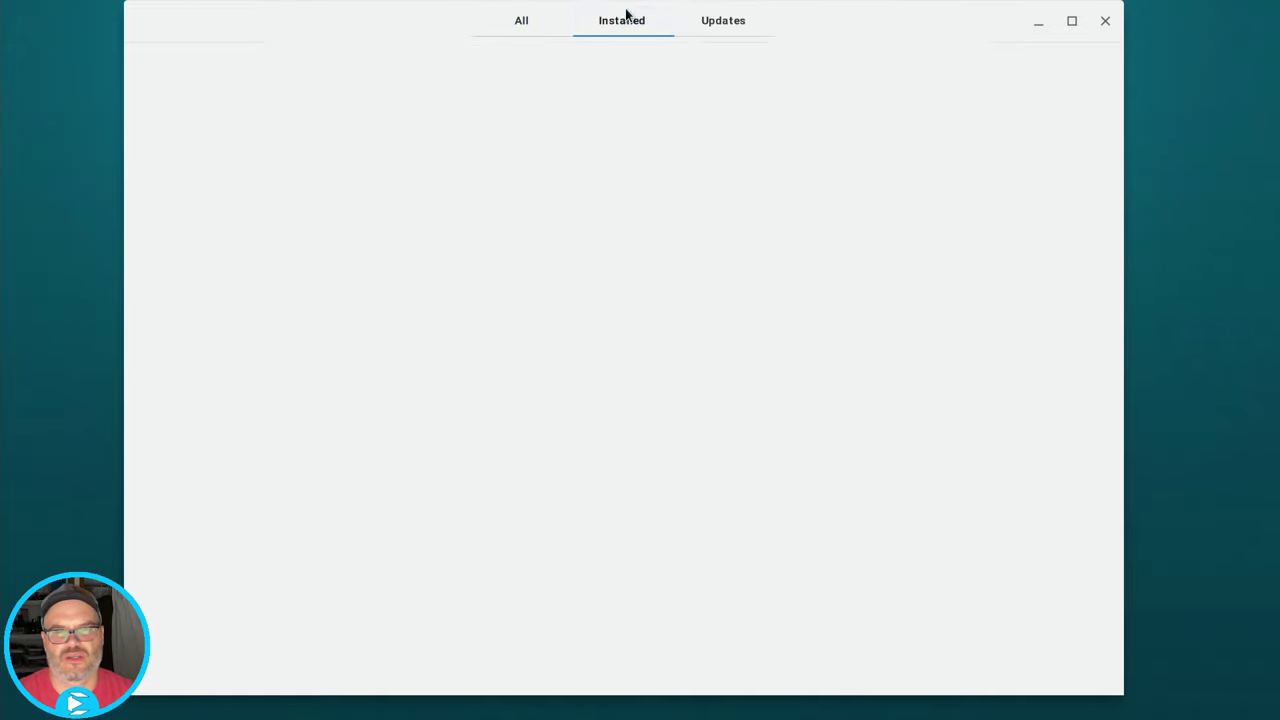
click(721, 32)
click(486, 22)
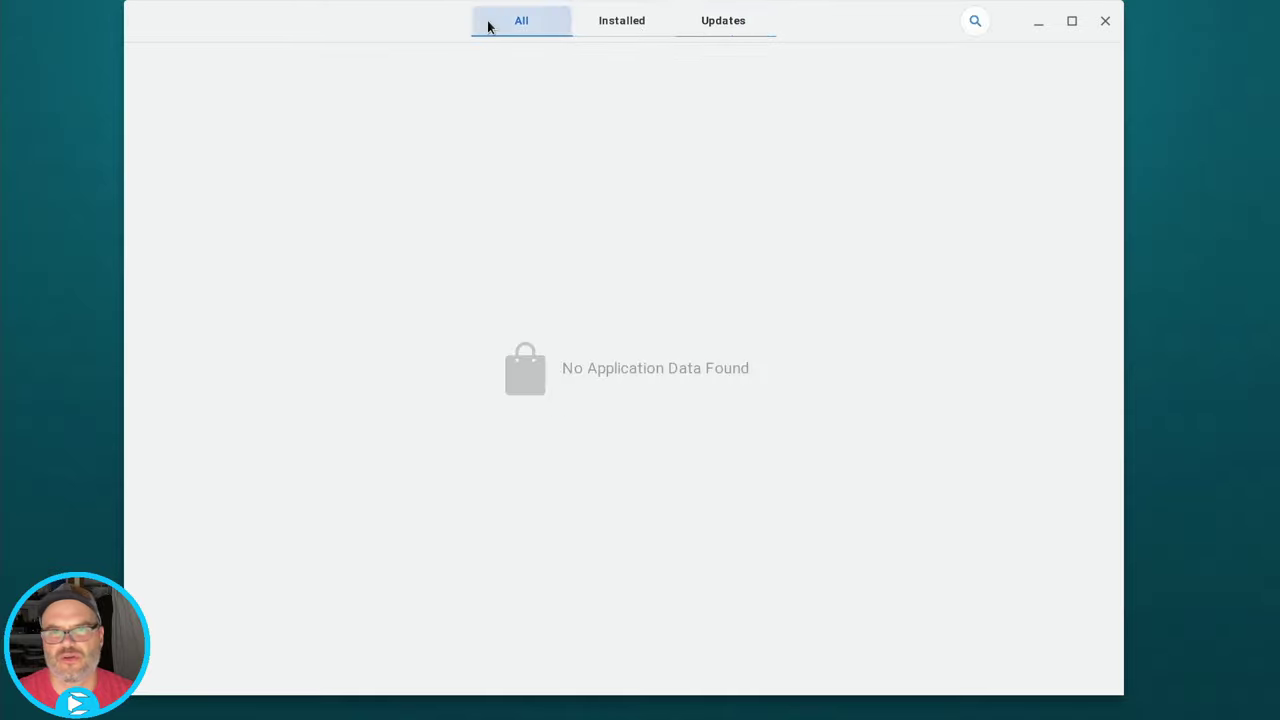
click(1105, 21)
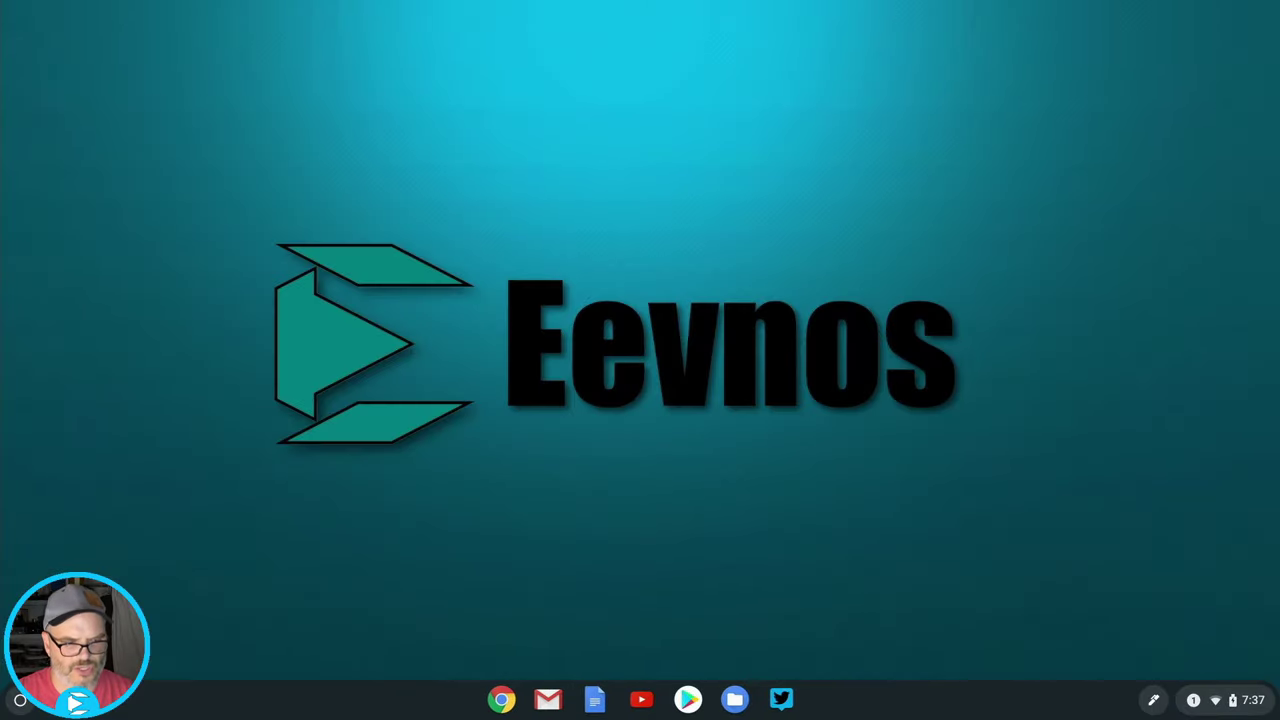
Step: Open the Linux Terminal from the Linux apps folder in the launcher
click(20, 700)
click(639, 520)
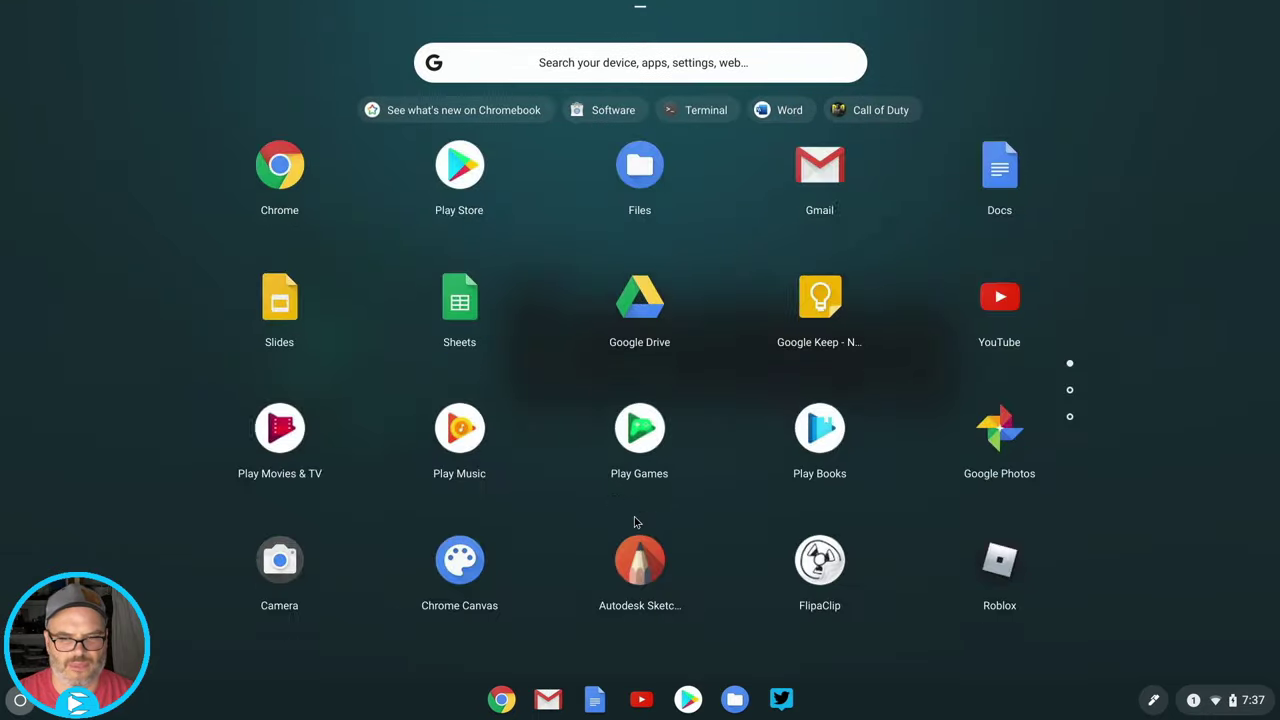
scroll(633, 522, down, 2)
click(639, 447)
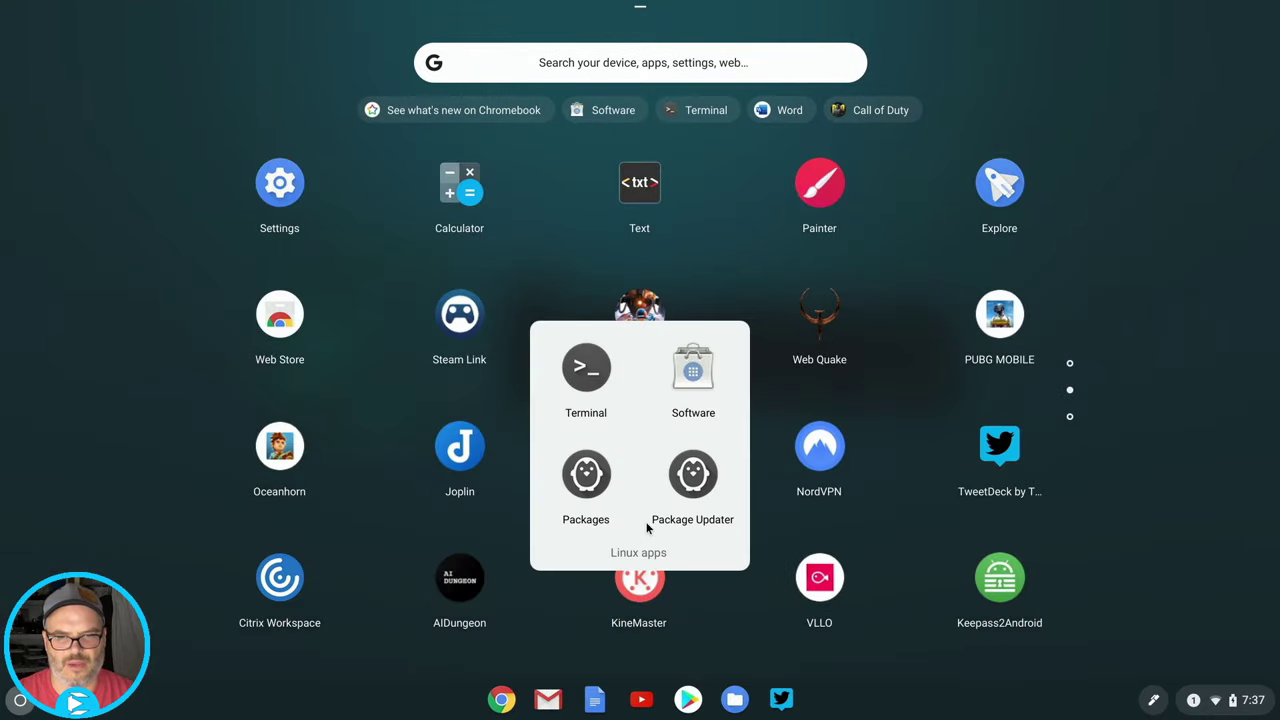
click(588, 370)
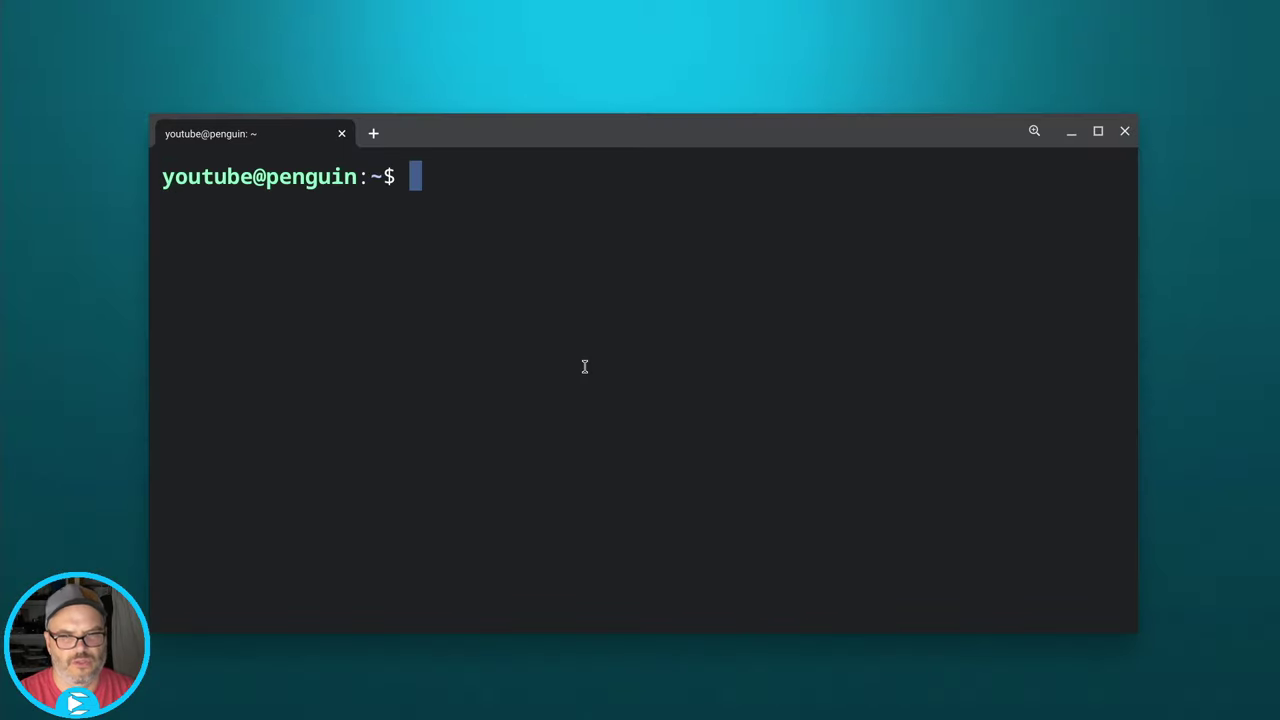
Step: Refresh the package lists with sudo apt update and exit the terminal session
text(sudo apt )
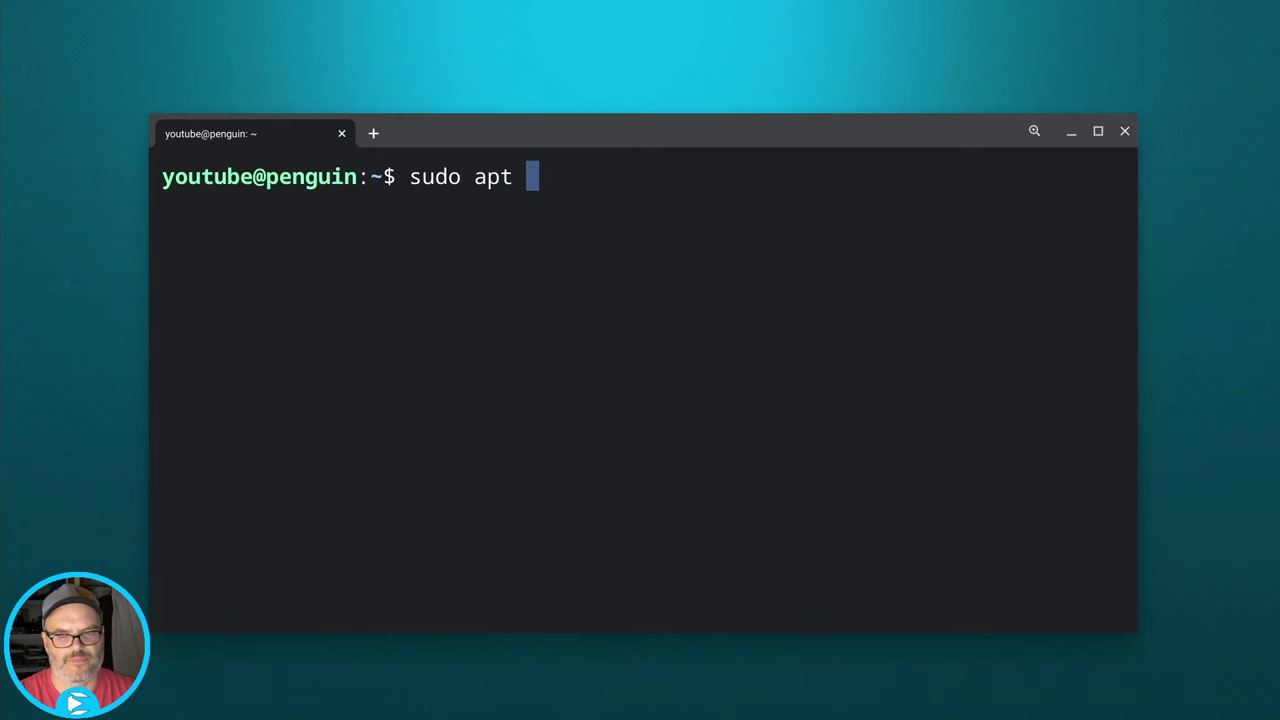
text(update)
key(Return)
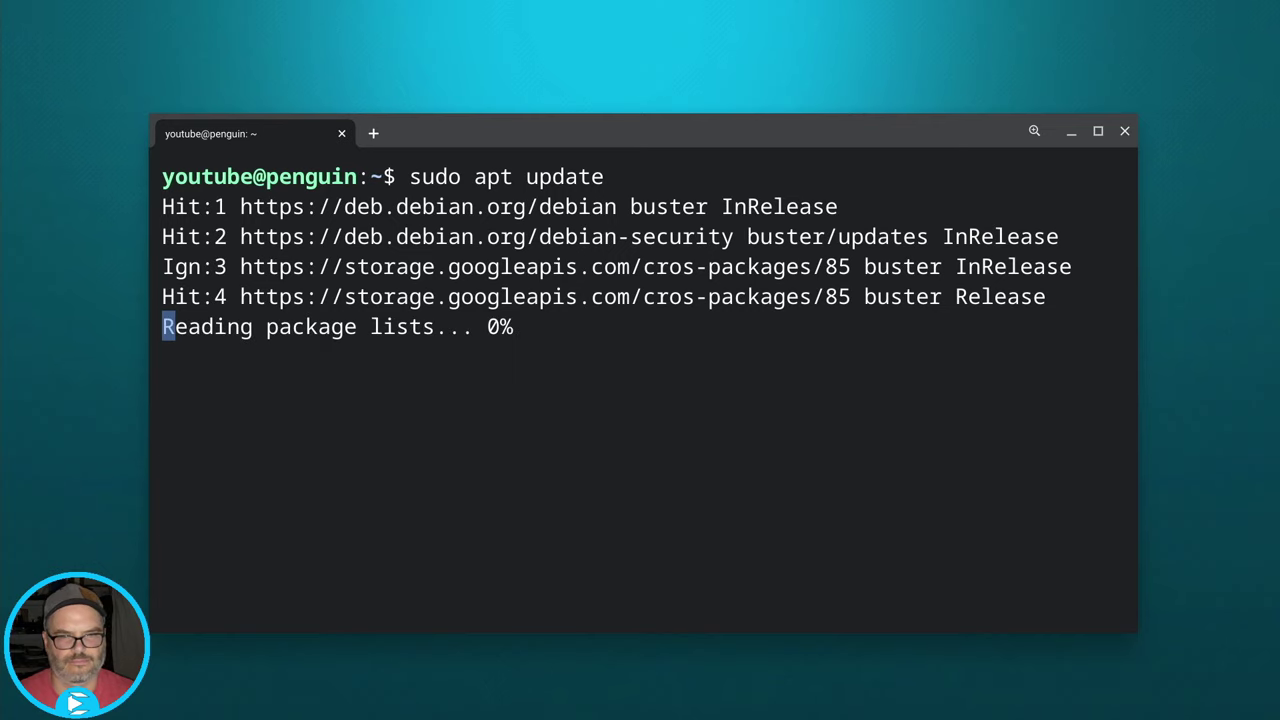
text(exit)
key(Return)
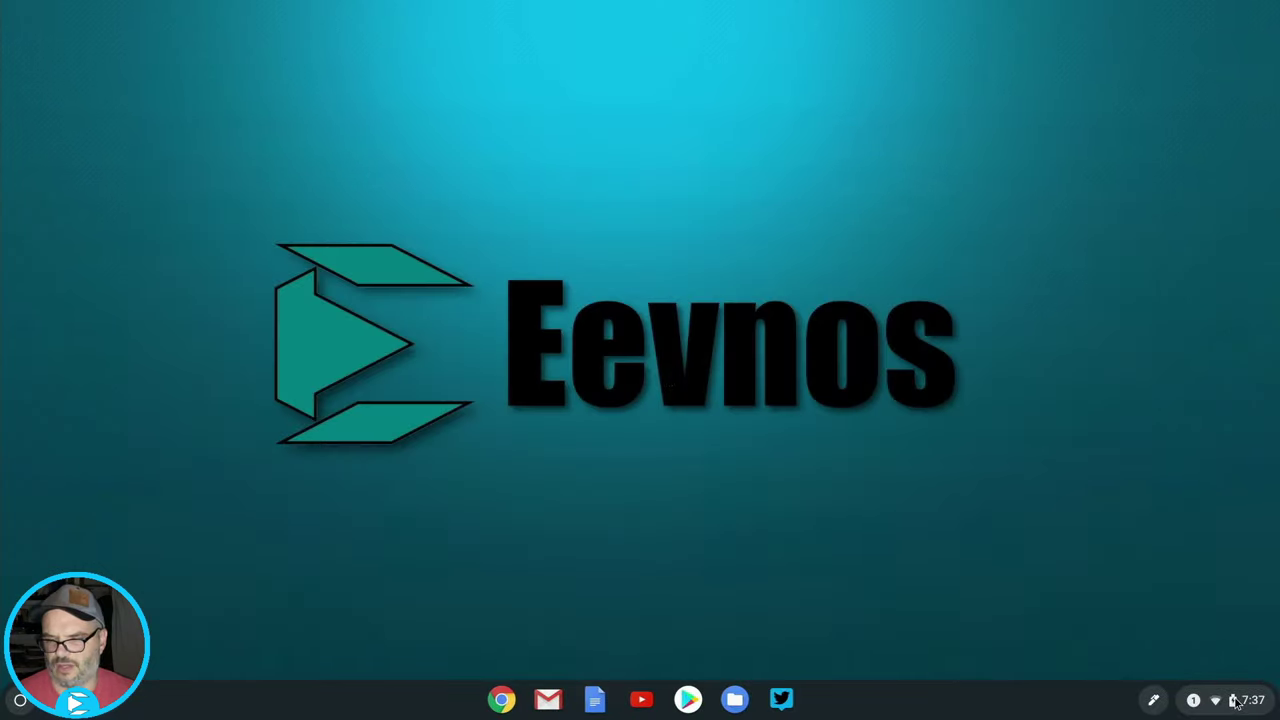
Step: Open the system status area, and launch Software from the Linux apps folder in the full launcher
click(1237, 703)
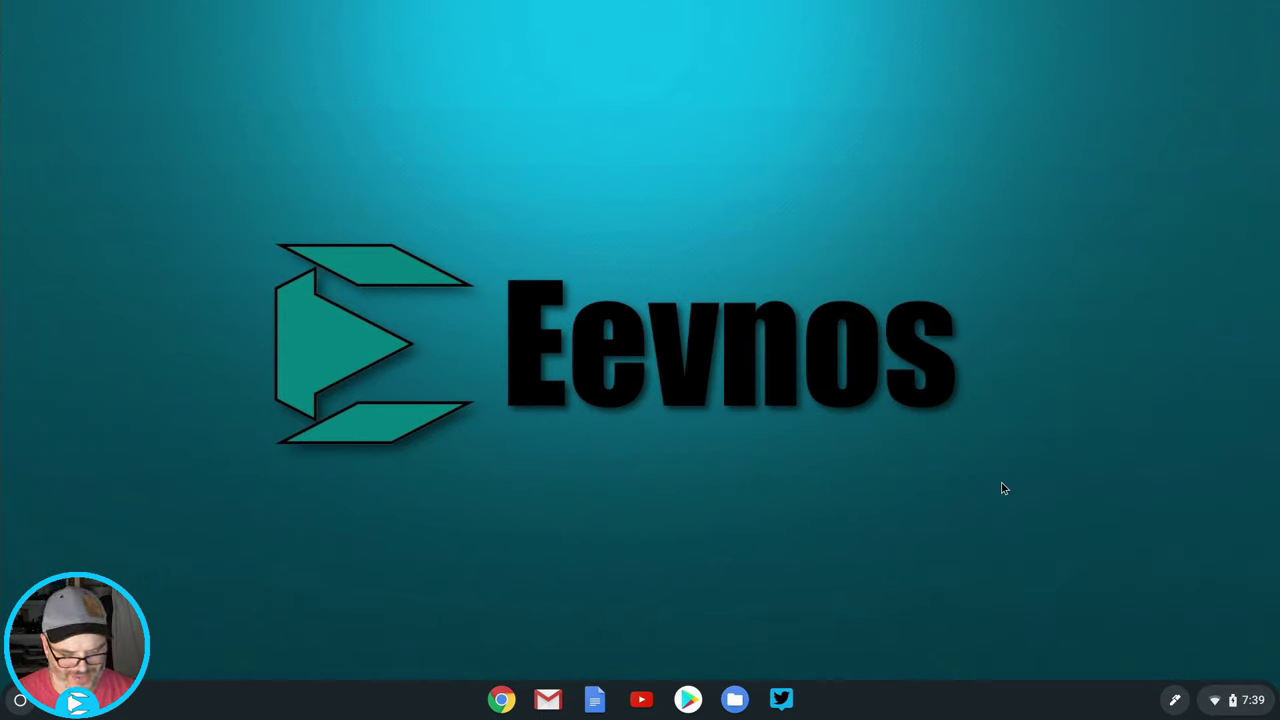
key(super)
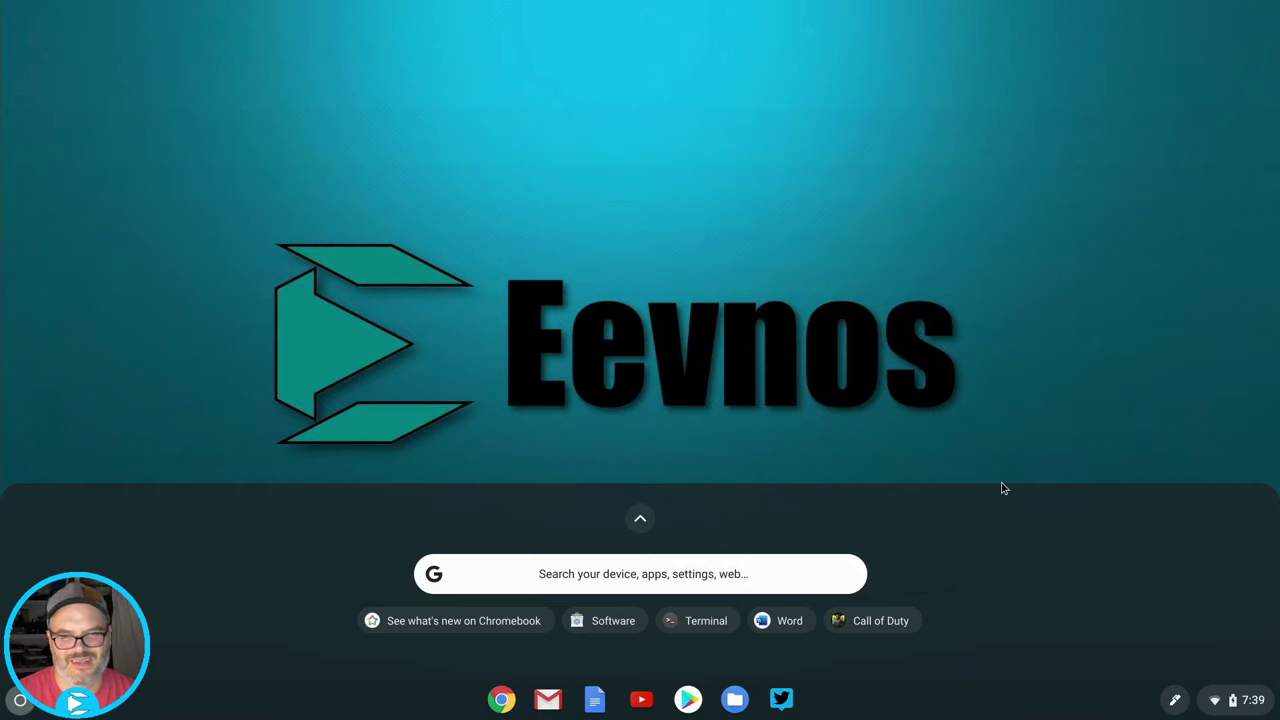
click(638, 520)
scroll(646, 504, down, 3)
click(643, 460)
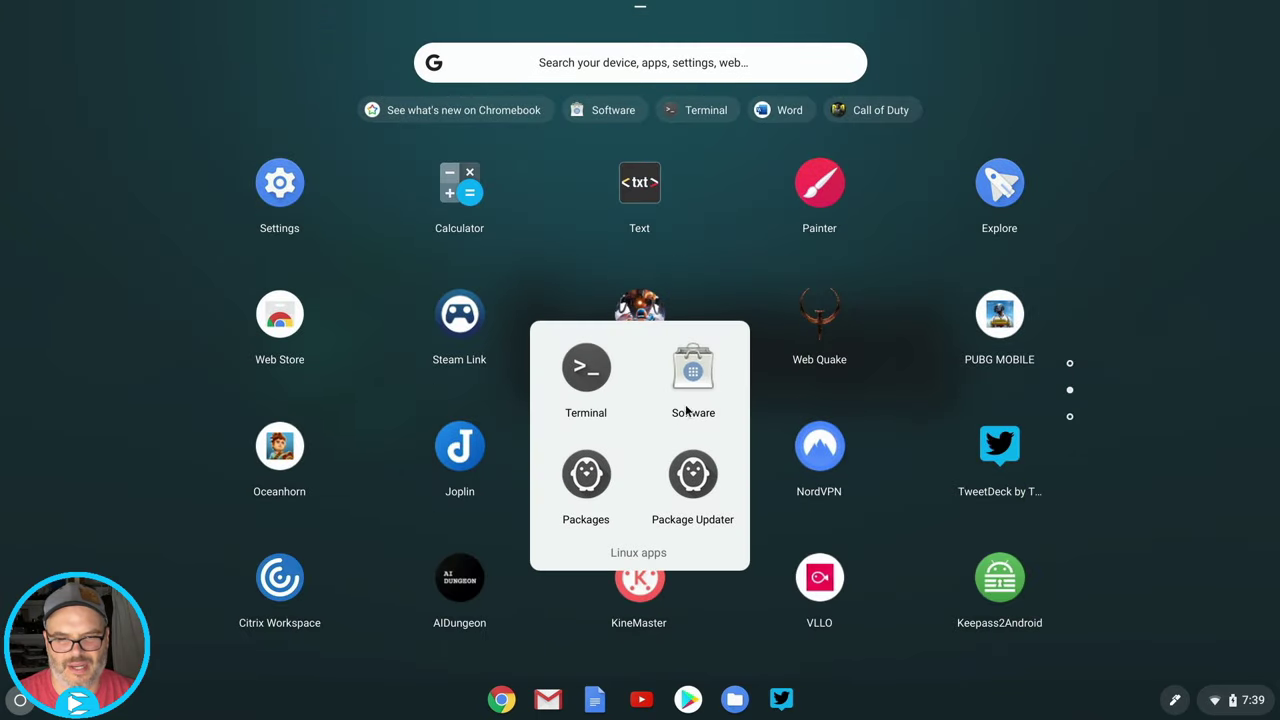
click(698, 365)
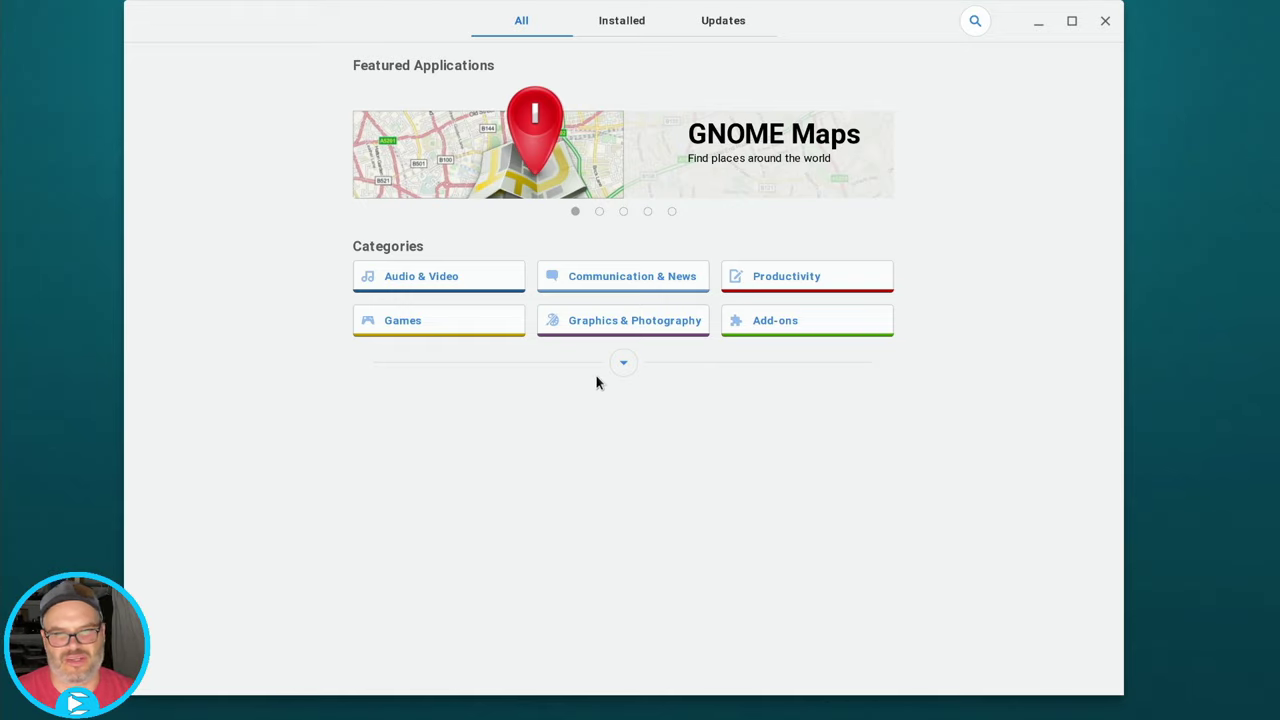
Step: Browse the Audio & Video category of the software store and return to its main page
click(459, 283)
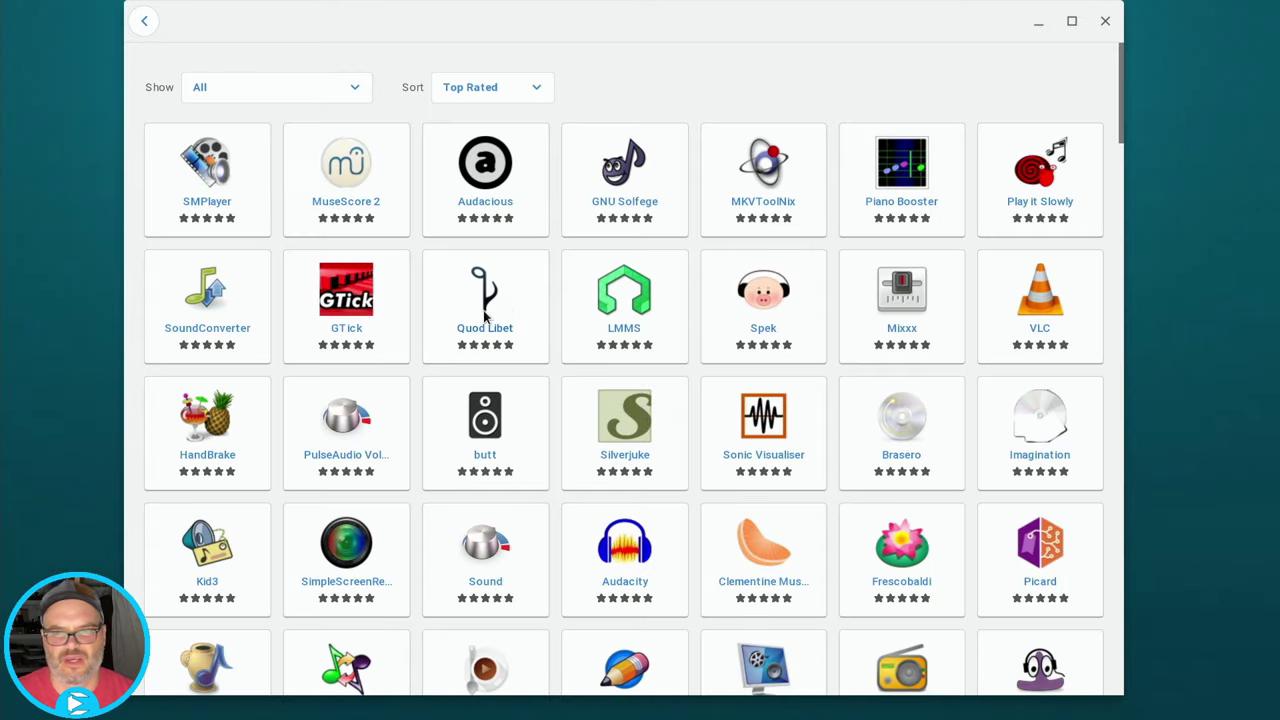
scroll(659, 303, down, 1)
scroll(659, 303, down, 10)
scroll(649, 305, up, 12)
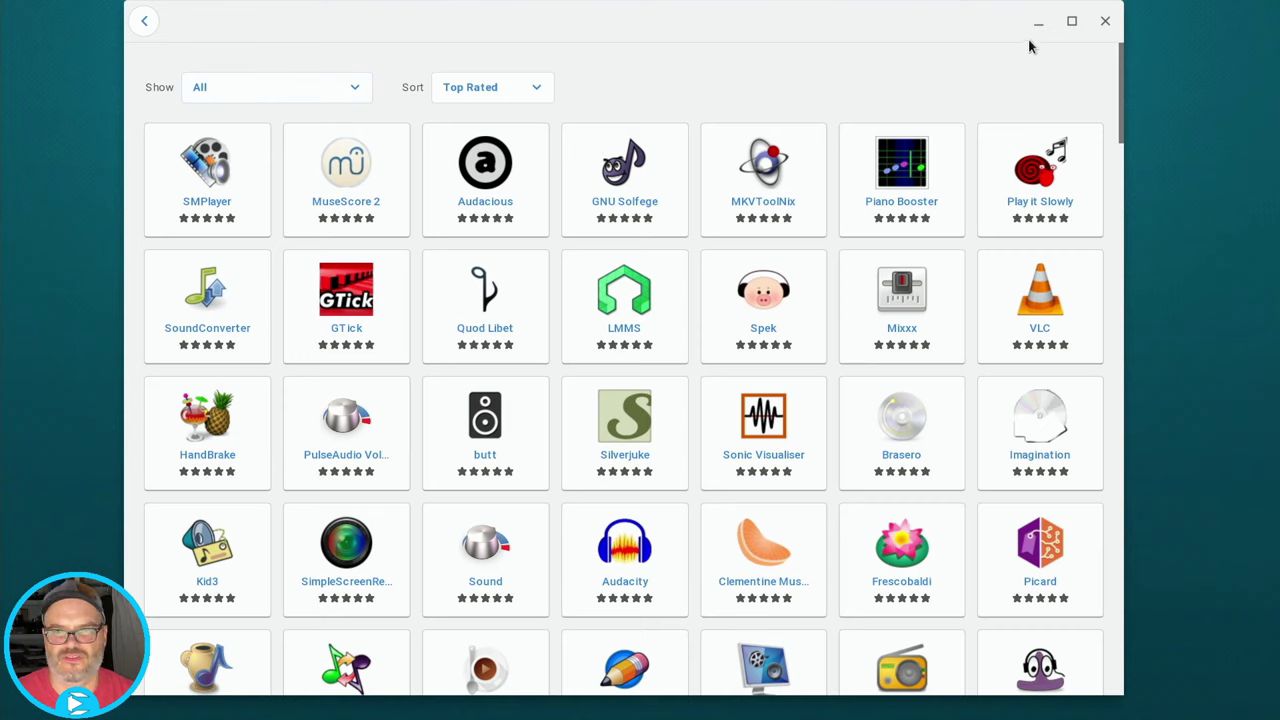
click(144, 21)
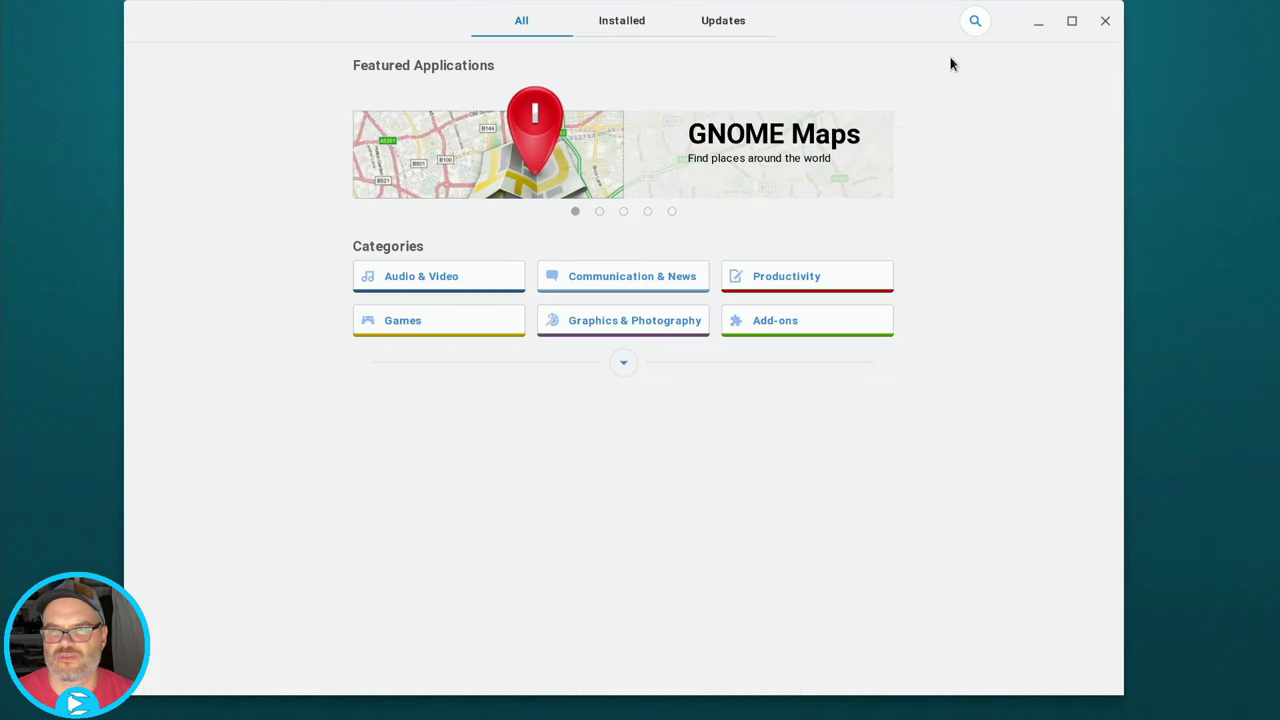
Step: Search the software store for gimp and install GNU Image Manipulation Program
click(972, 22)
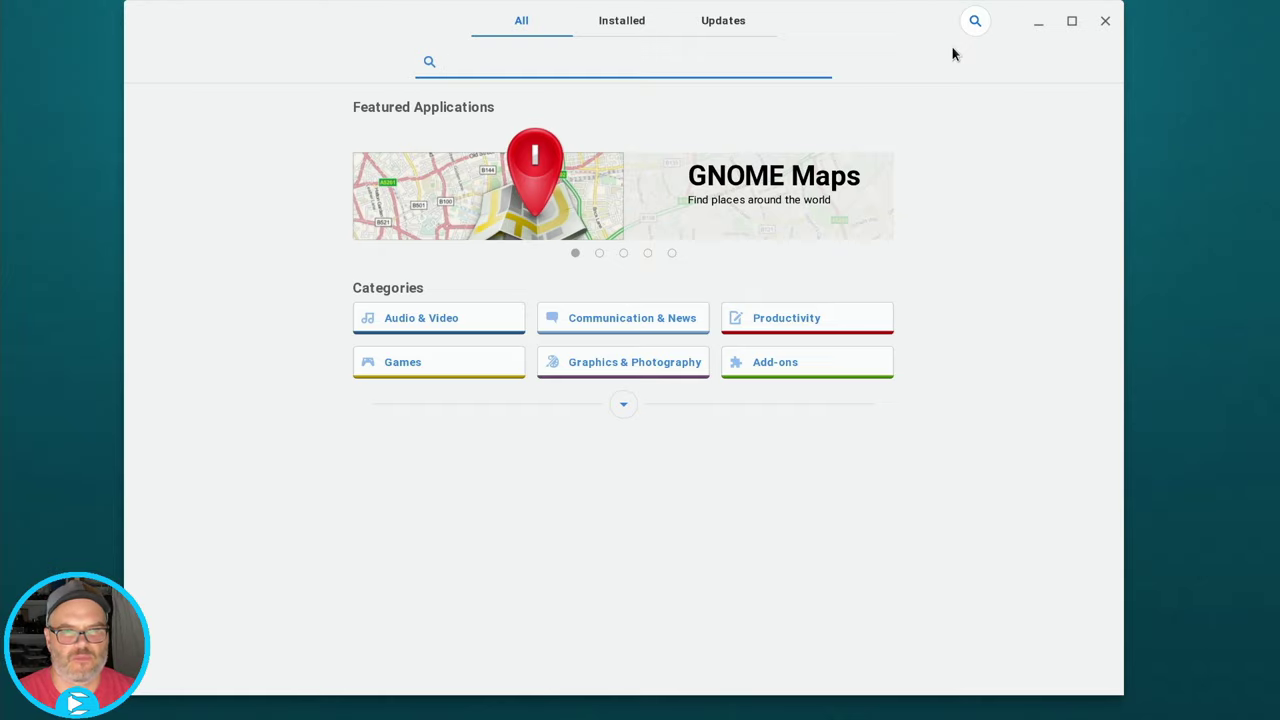
text(gimp)
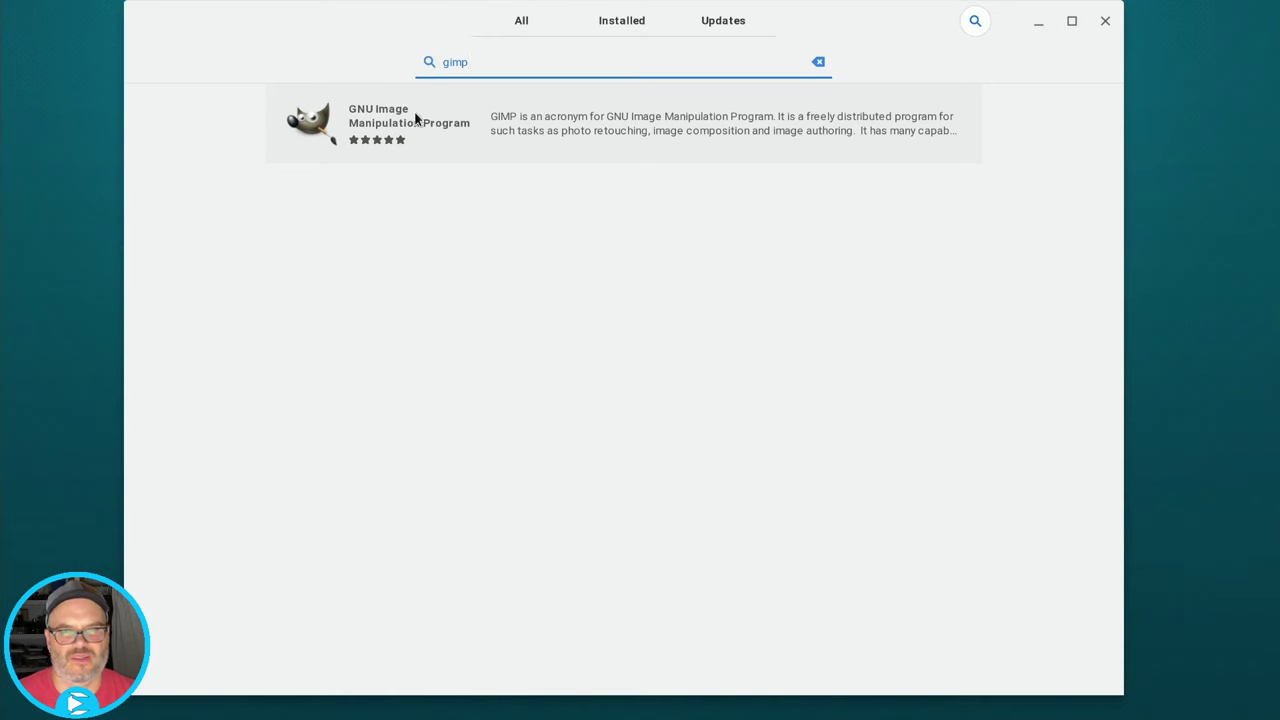
click(572, 140)
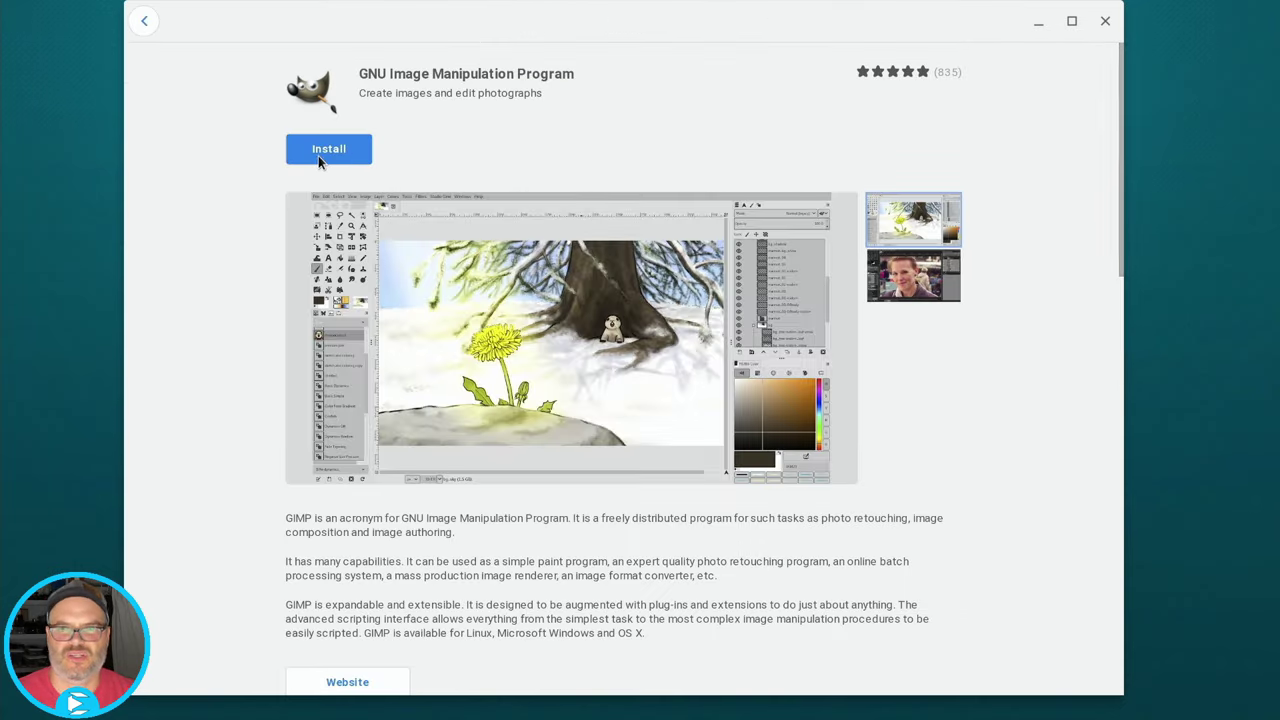
click(326, 156)
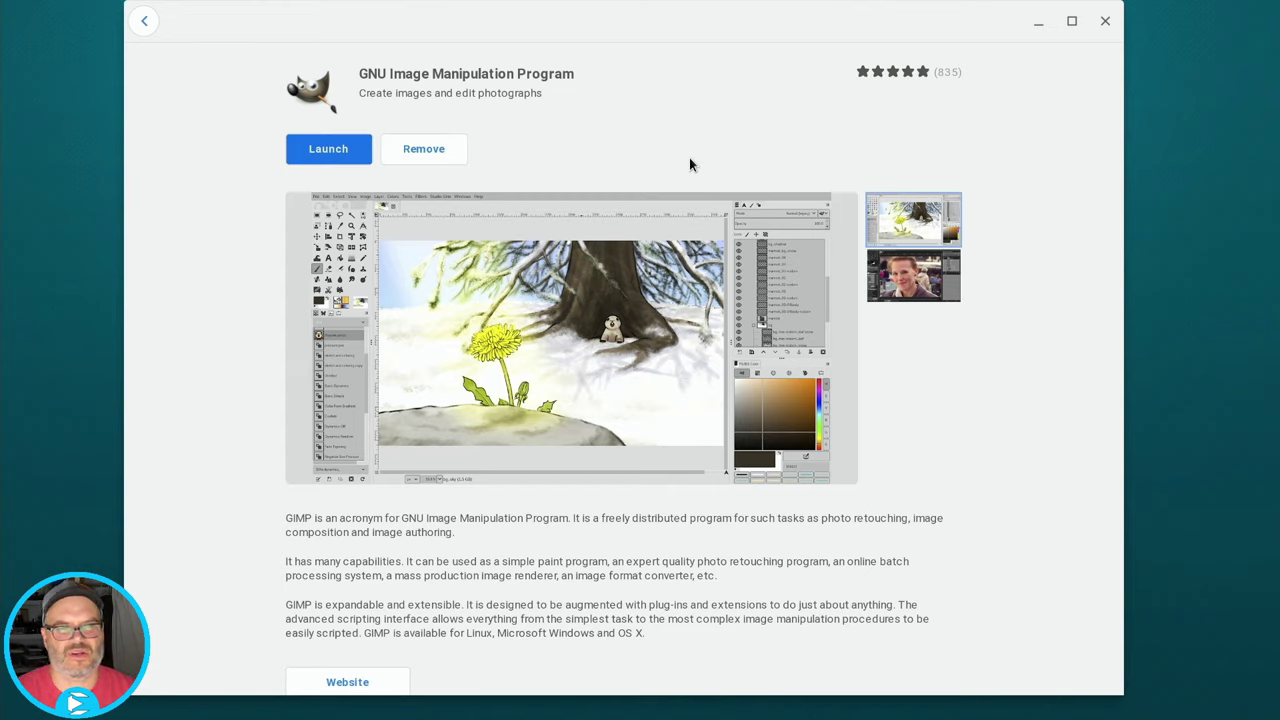
Step: Launch the installed GNU Image Manipulation Program, using the launcher's Linux apps folder, and close its window
click(329, 152)
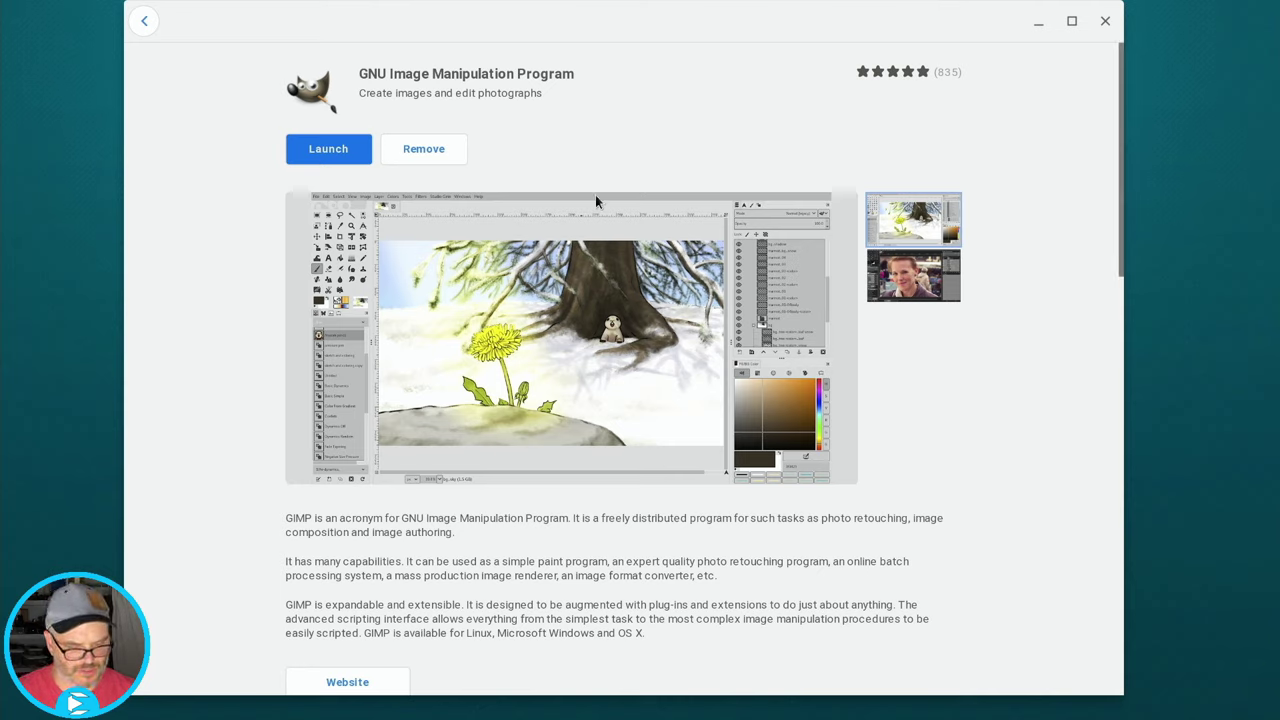
key(super)
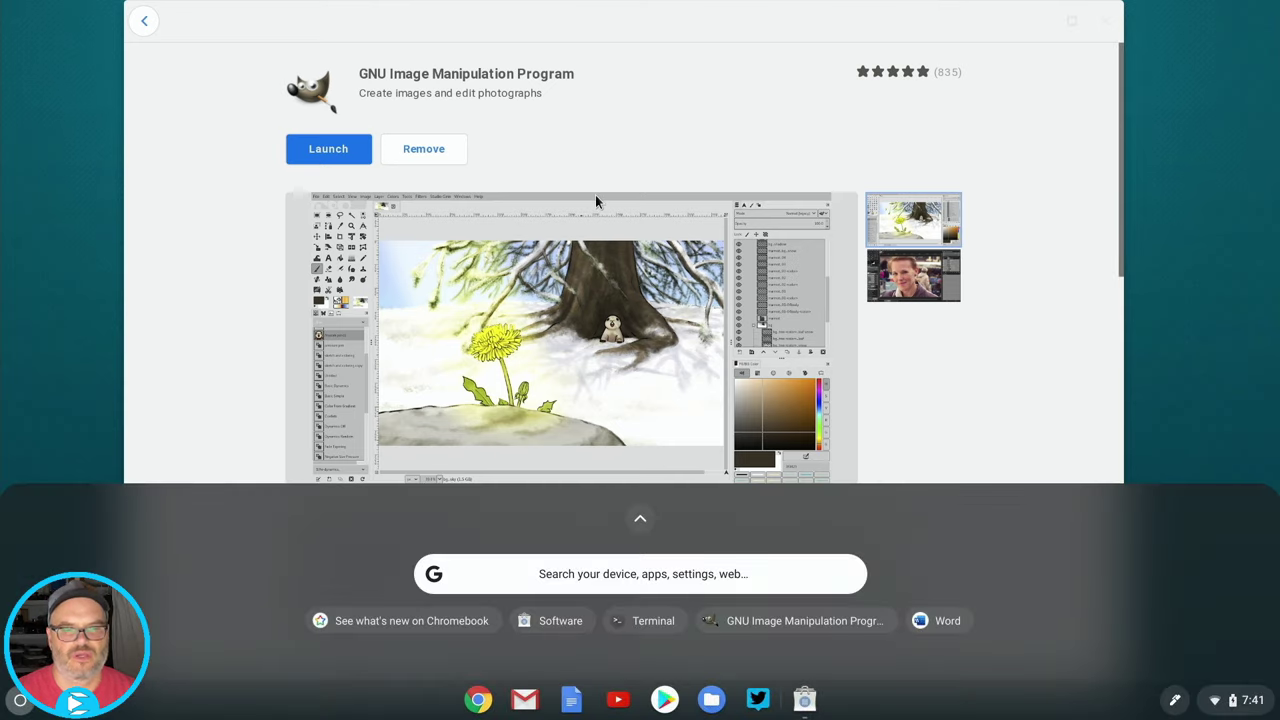
click(640, 517)
scroll(643, 495, down, 2)
click(648, 468)
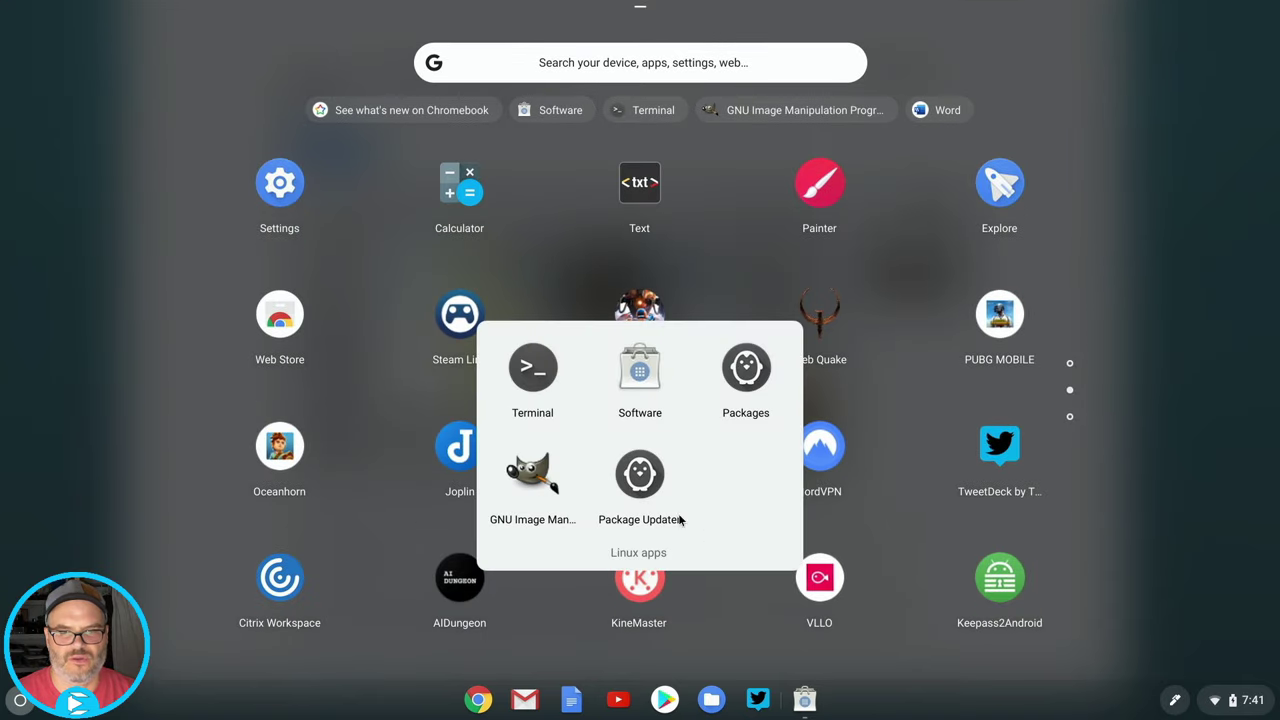
click(525, 472)
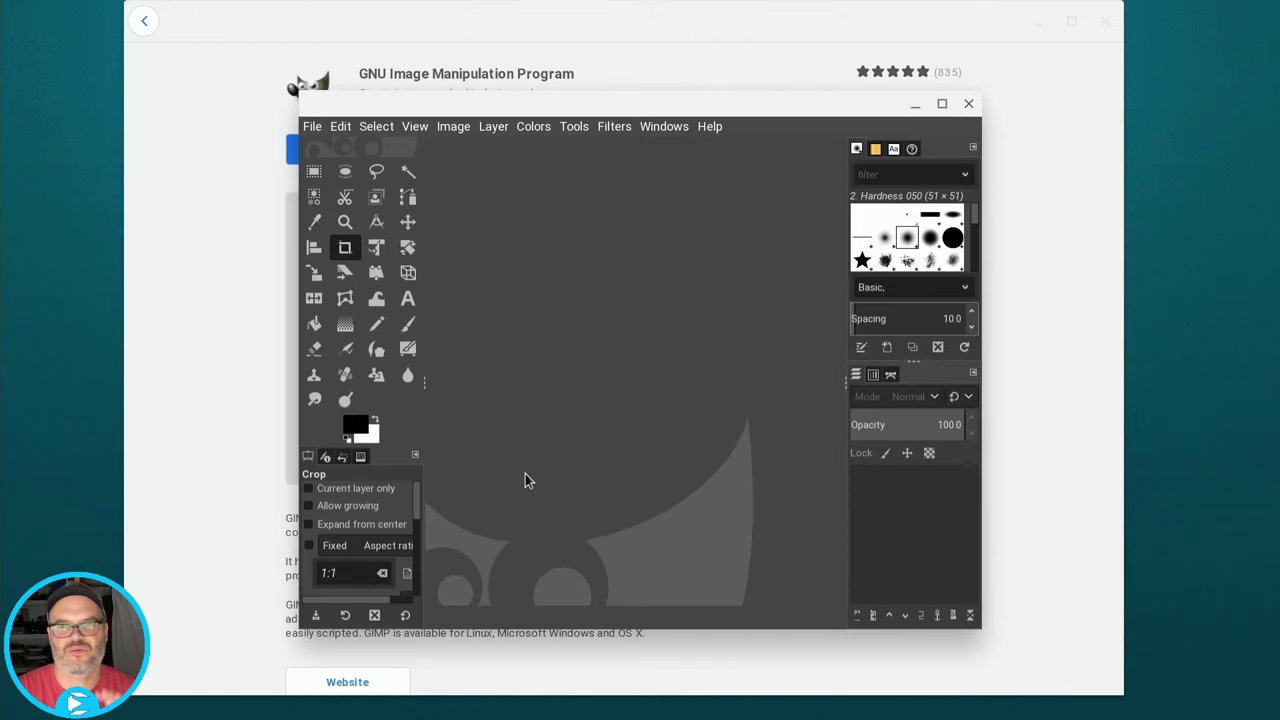
click(969, 104)
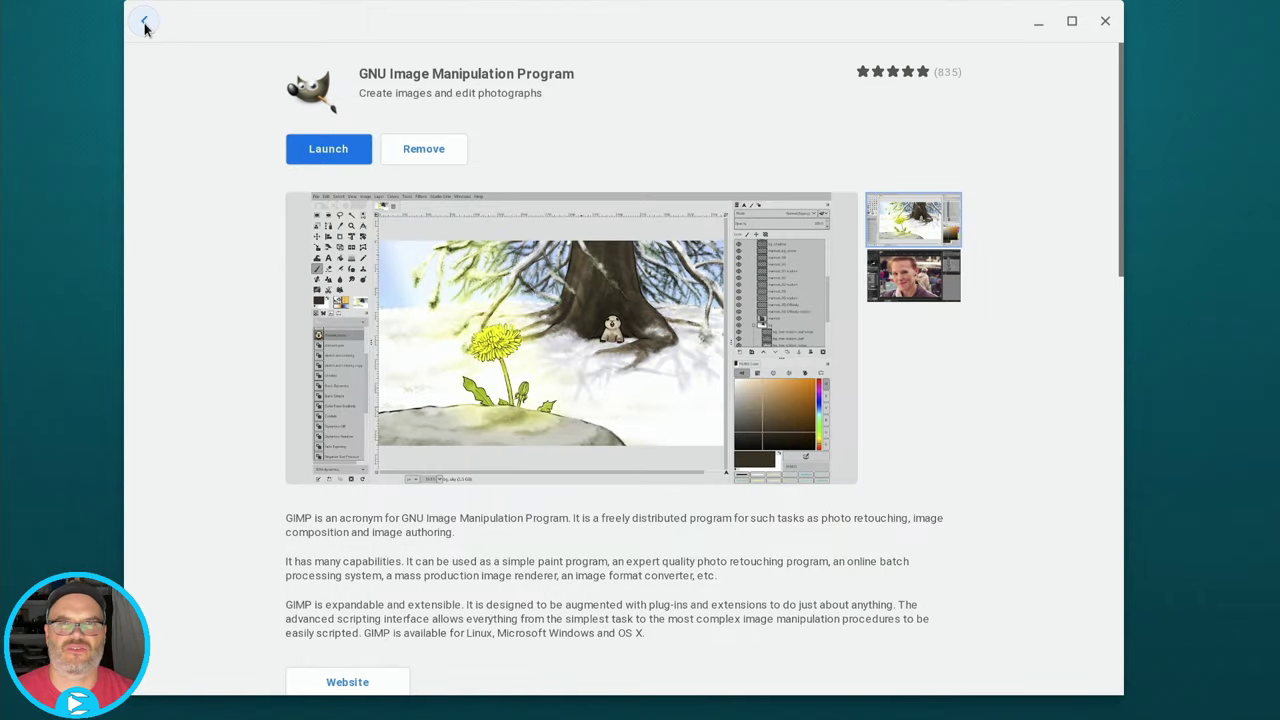
Step: Return from the GIMP page to the store's All section and close the software store
click(145, 22)
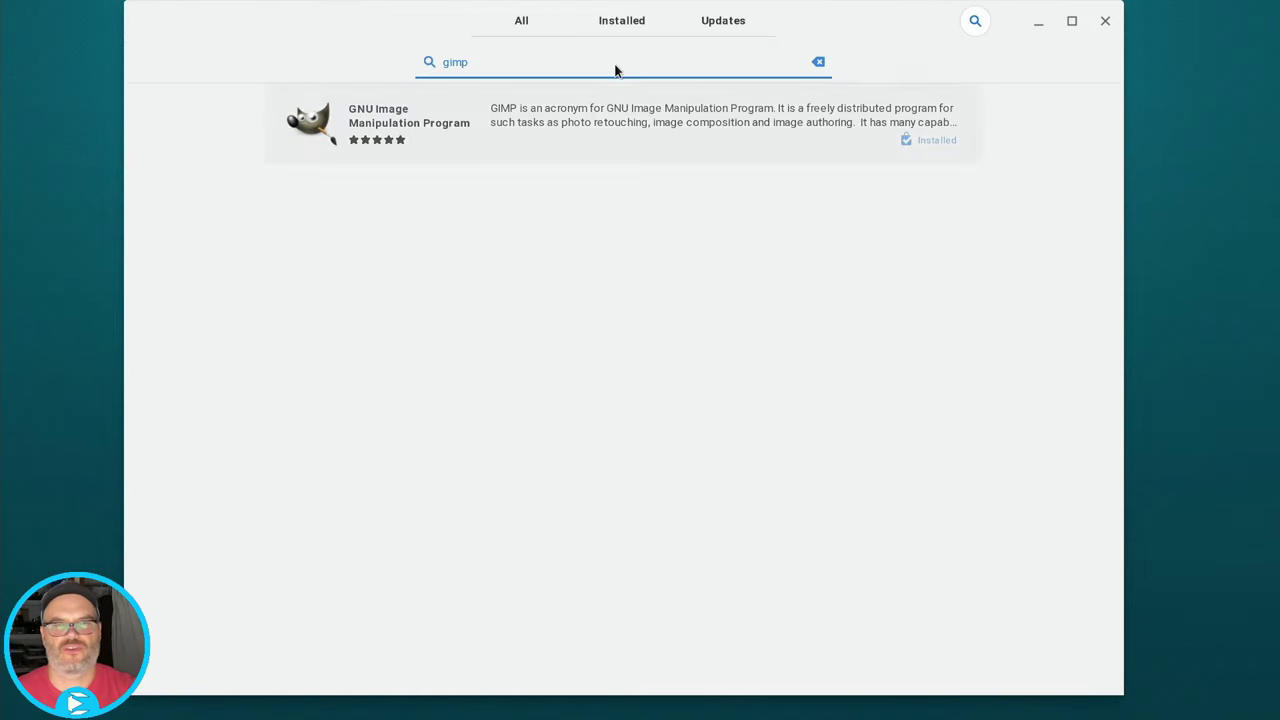
click(535, 22)
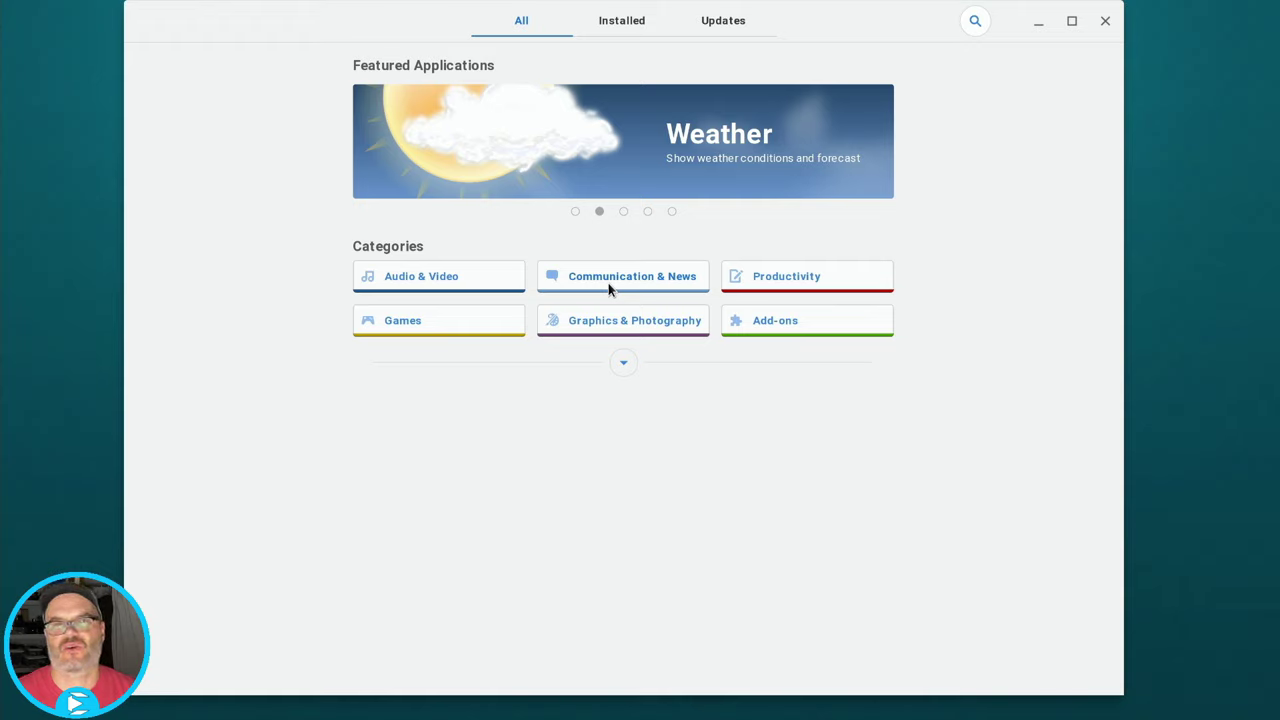
click(1105, 21)
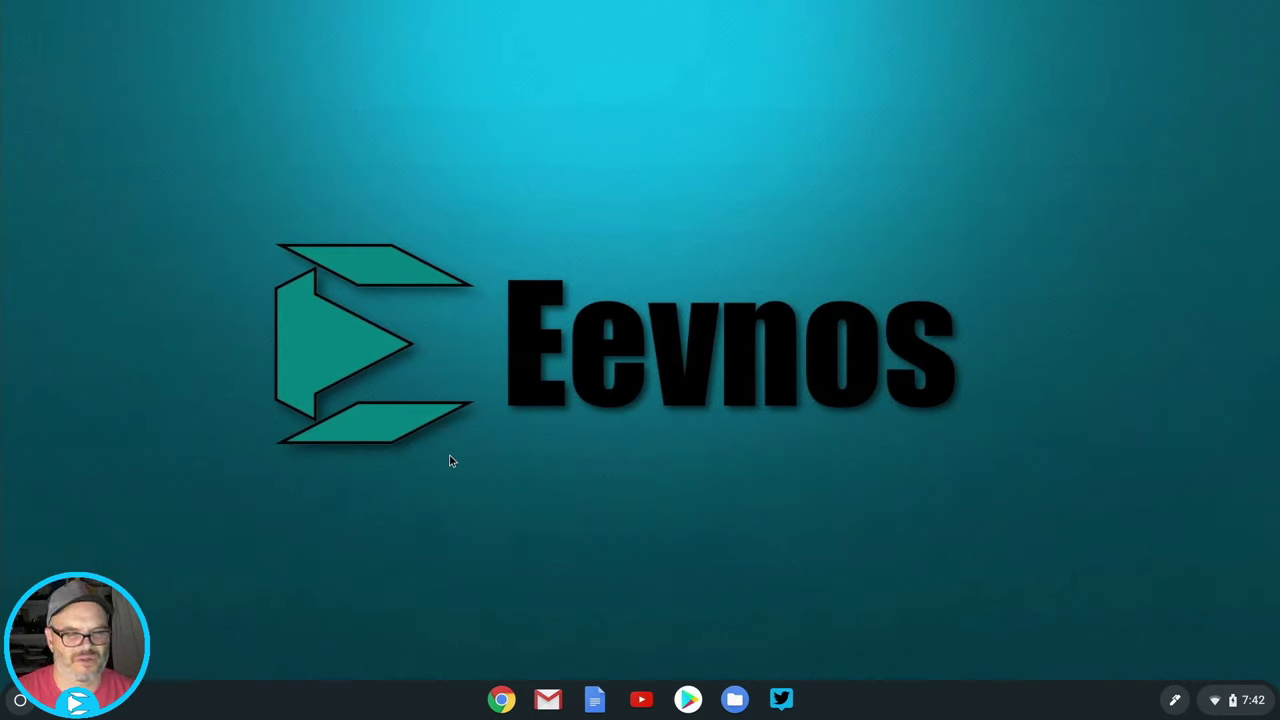
Step: Search the launcher for term and open the Terminal
key(super)
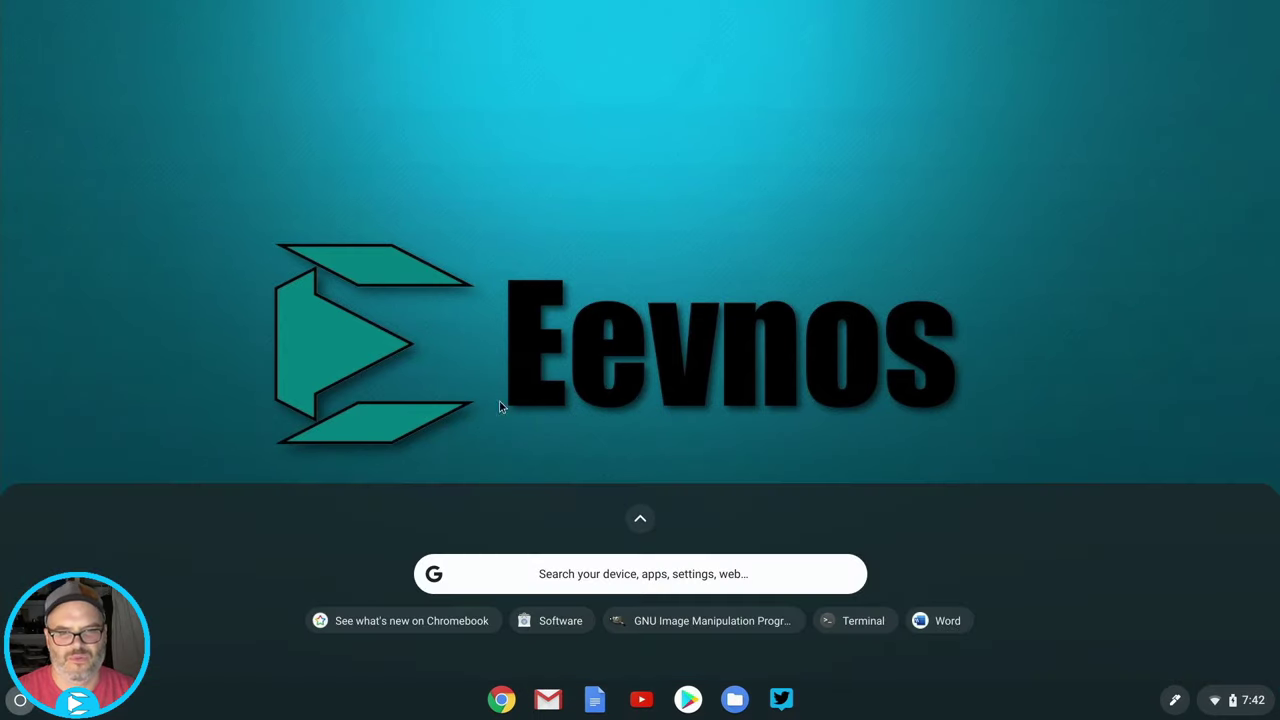
text(term)
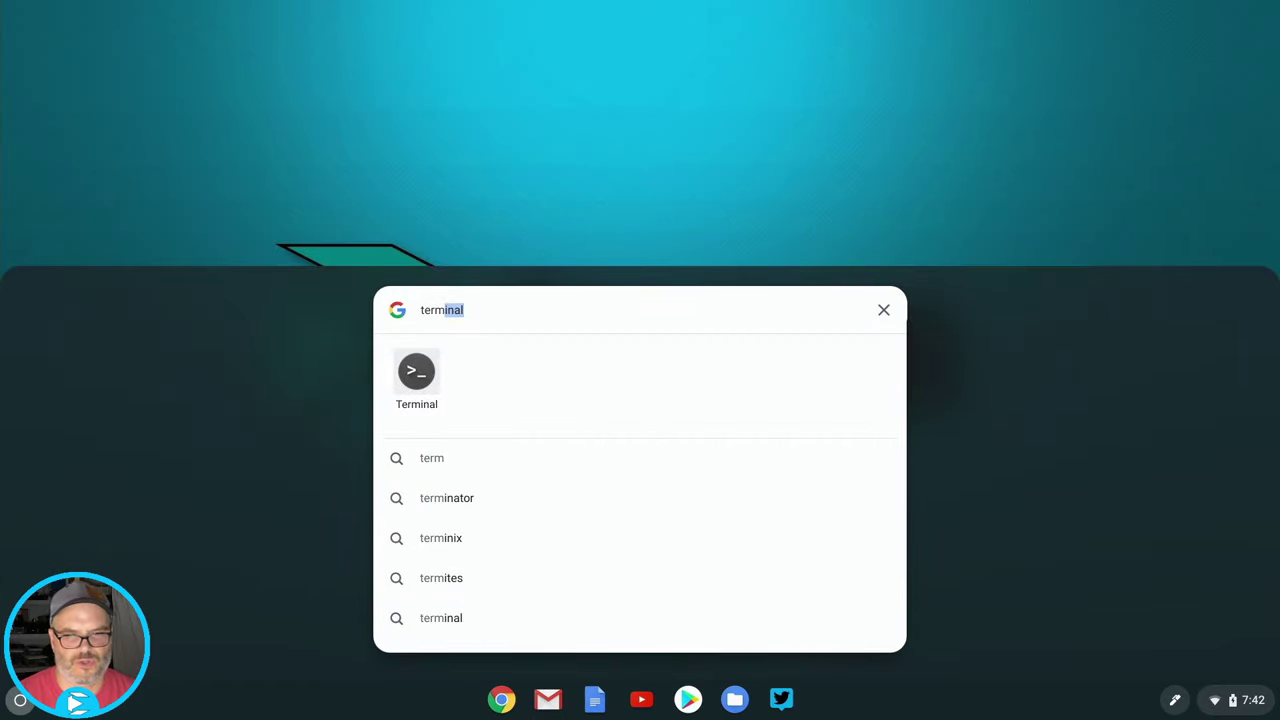
click(412, 375)
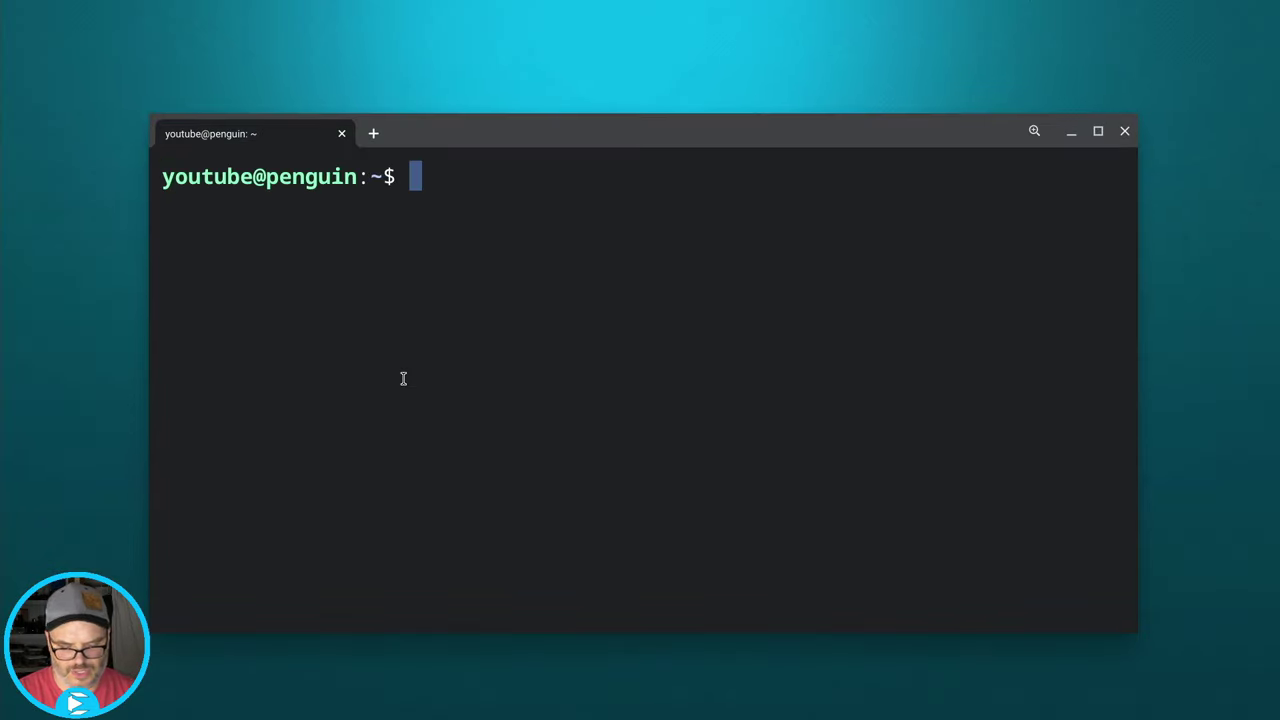
Step: Install the Discover store with sudo apt install plasma-discover, accepting the additional packages
text(sudo apt install plasma-discover)
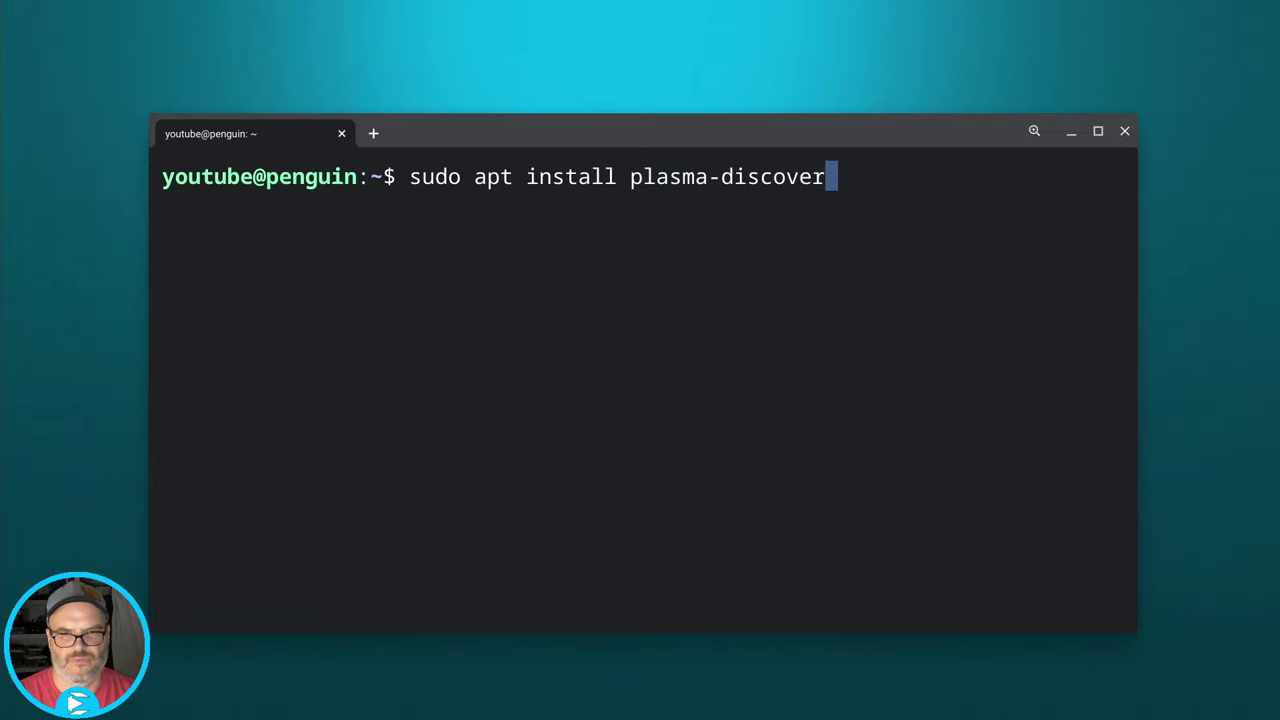
key(Return)
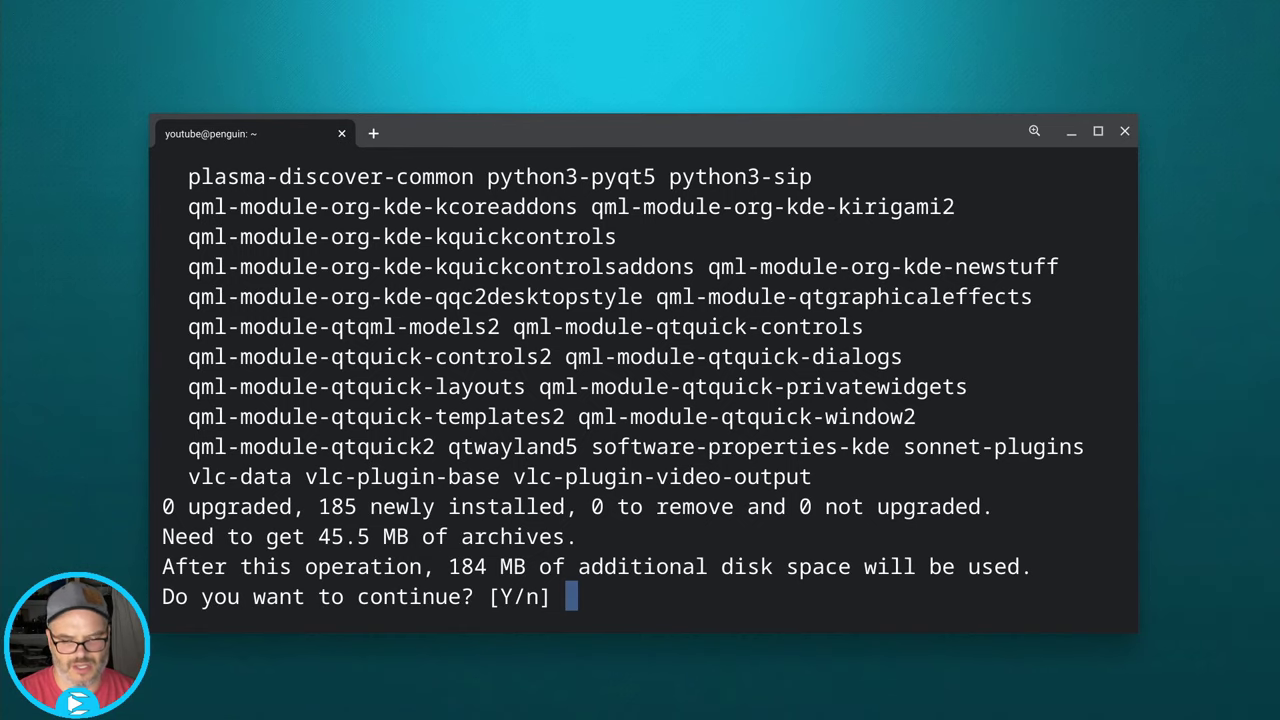
text(y)
key(Return)
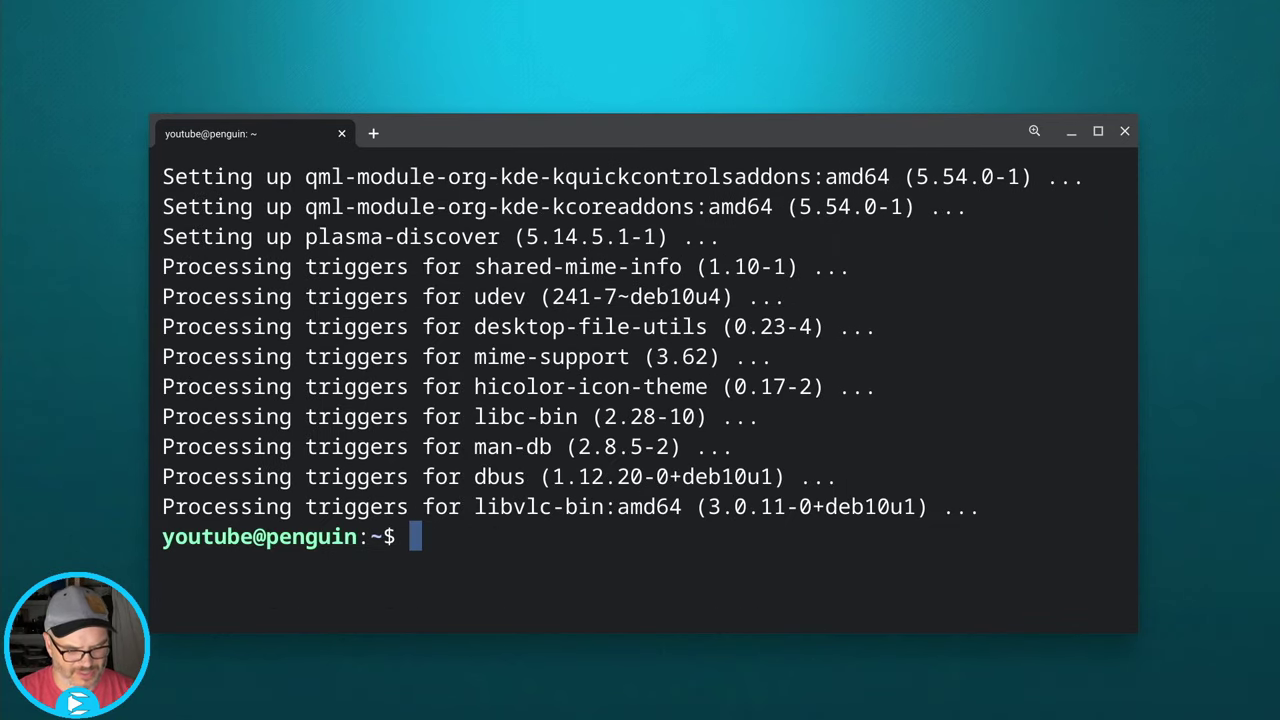
Step: Show all apps in the launcher and open Discover from the Linux apps folder
key(super)
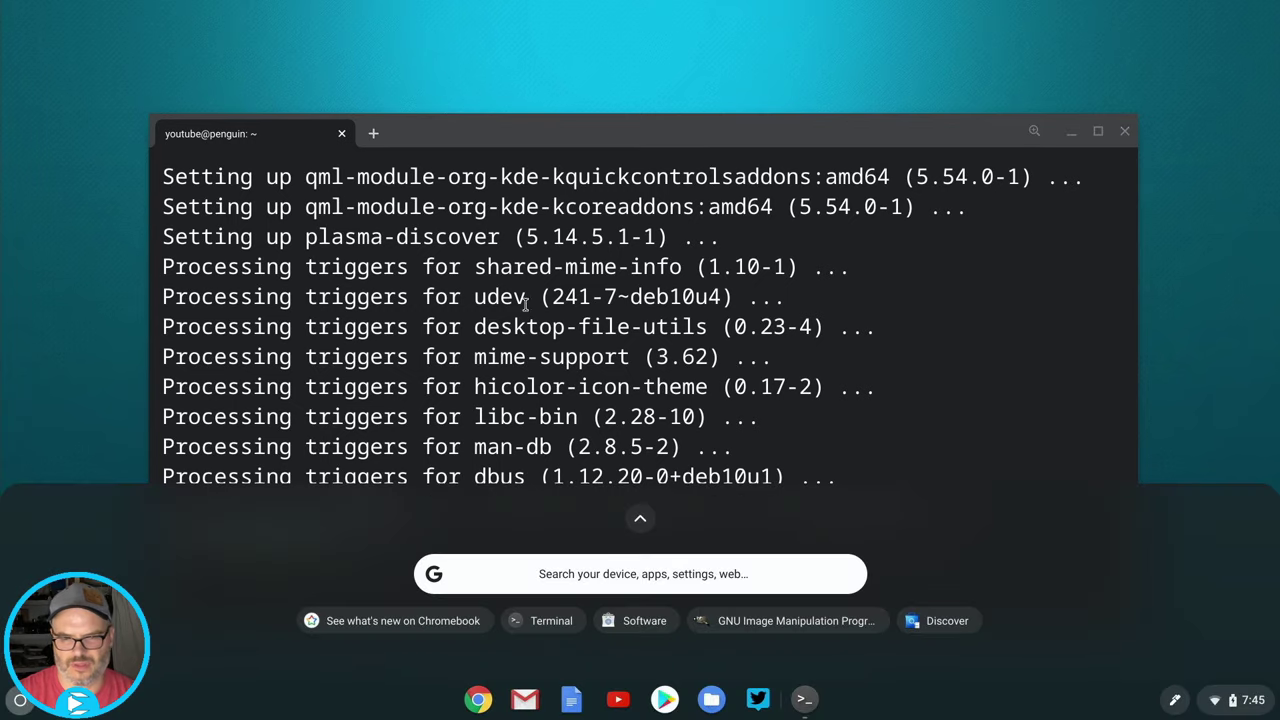
click(655, 524)
scroll(666, 471, down, 1)
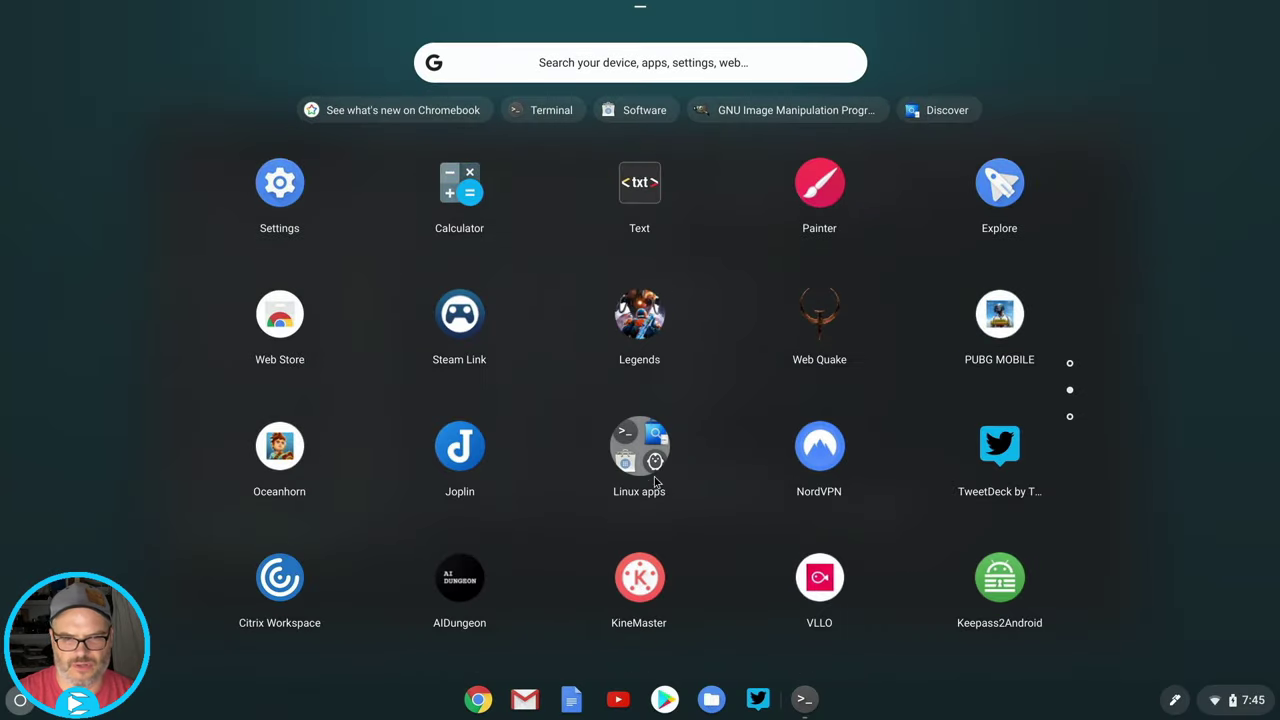
click(652, 461)
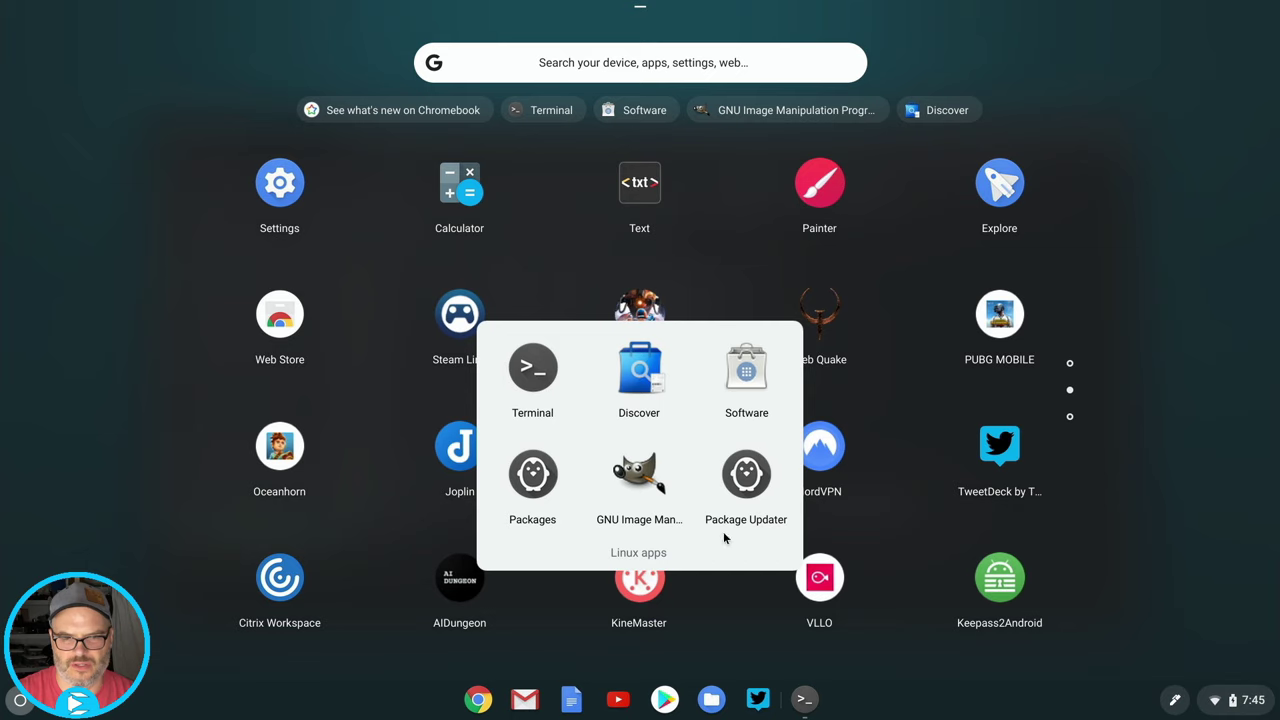
click(638, 383)
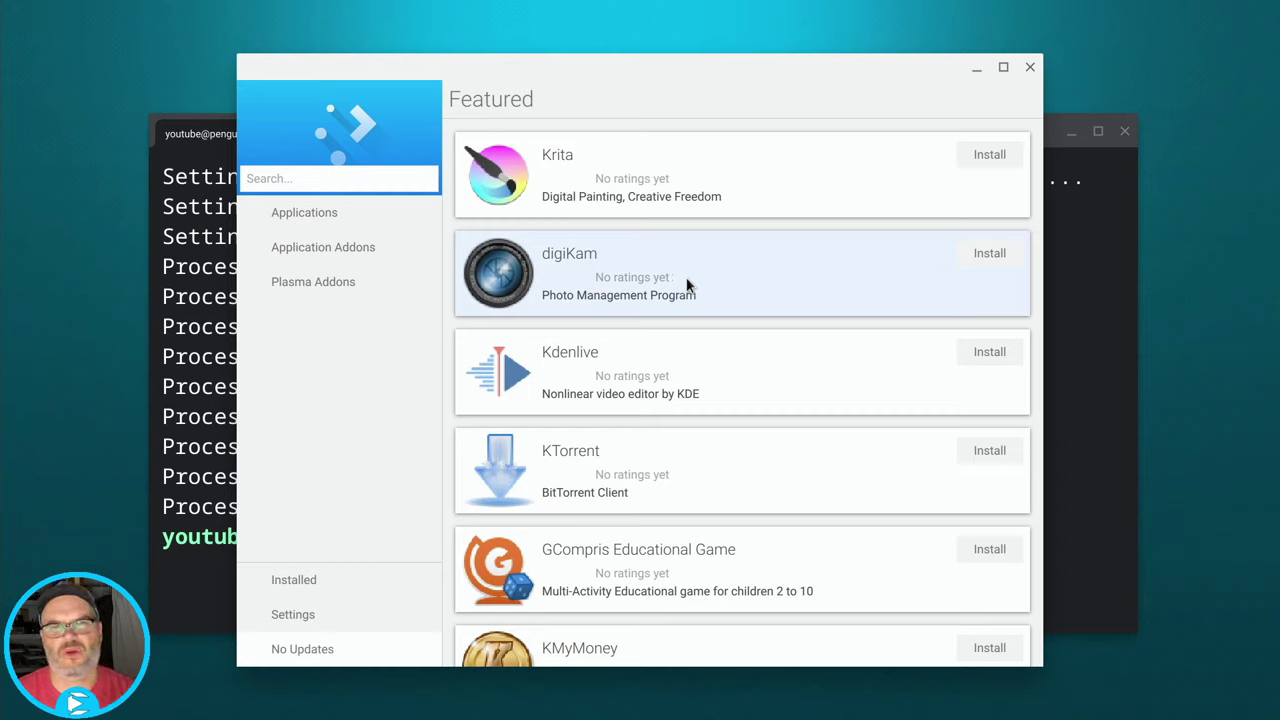
Step: Look through Discover's Featured list and open the Applications category
scroll(699, 311, down, 1)
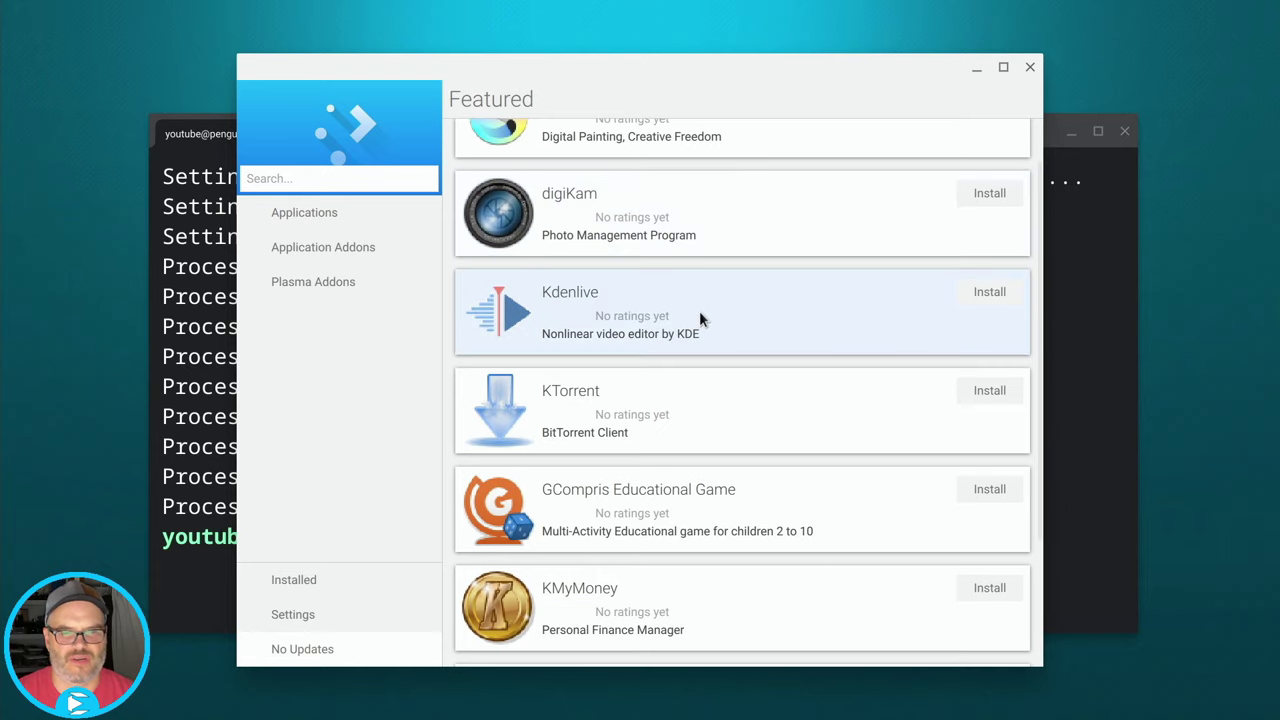
scroll(551, 294, down, 3)
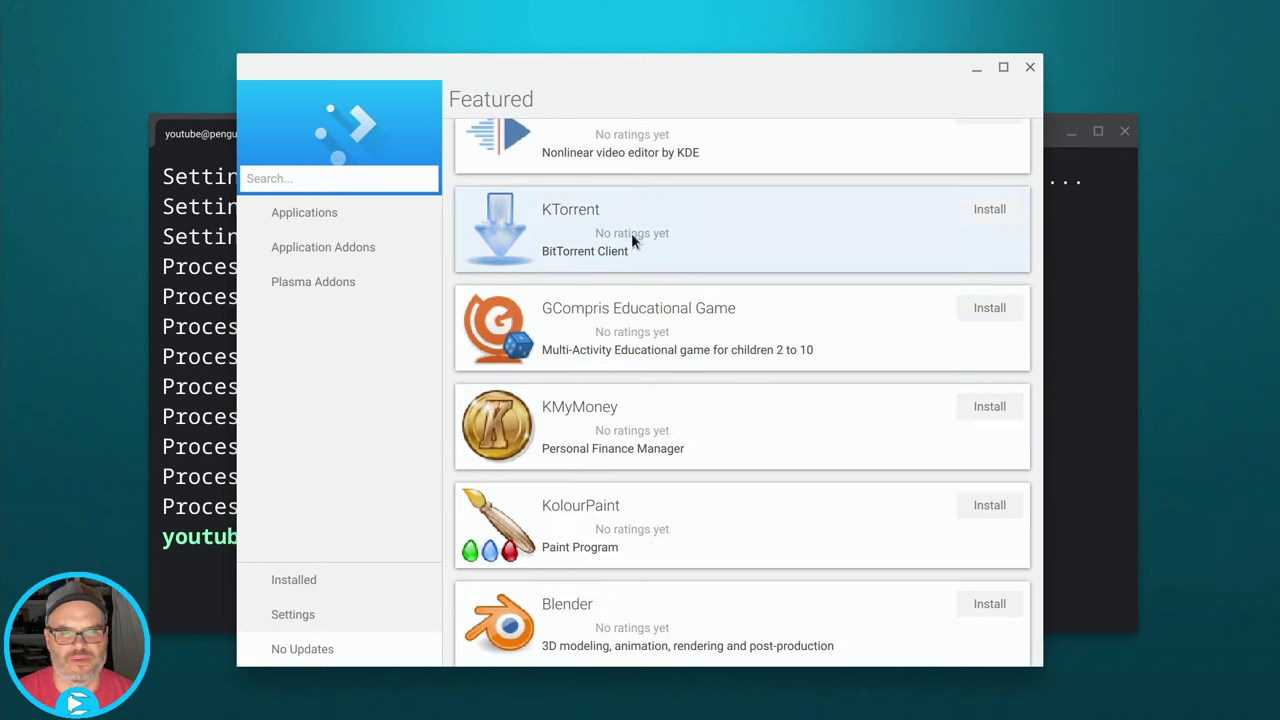
click(320, 215)
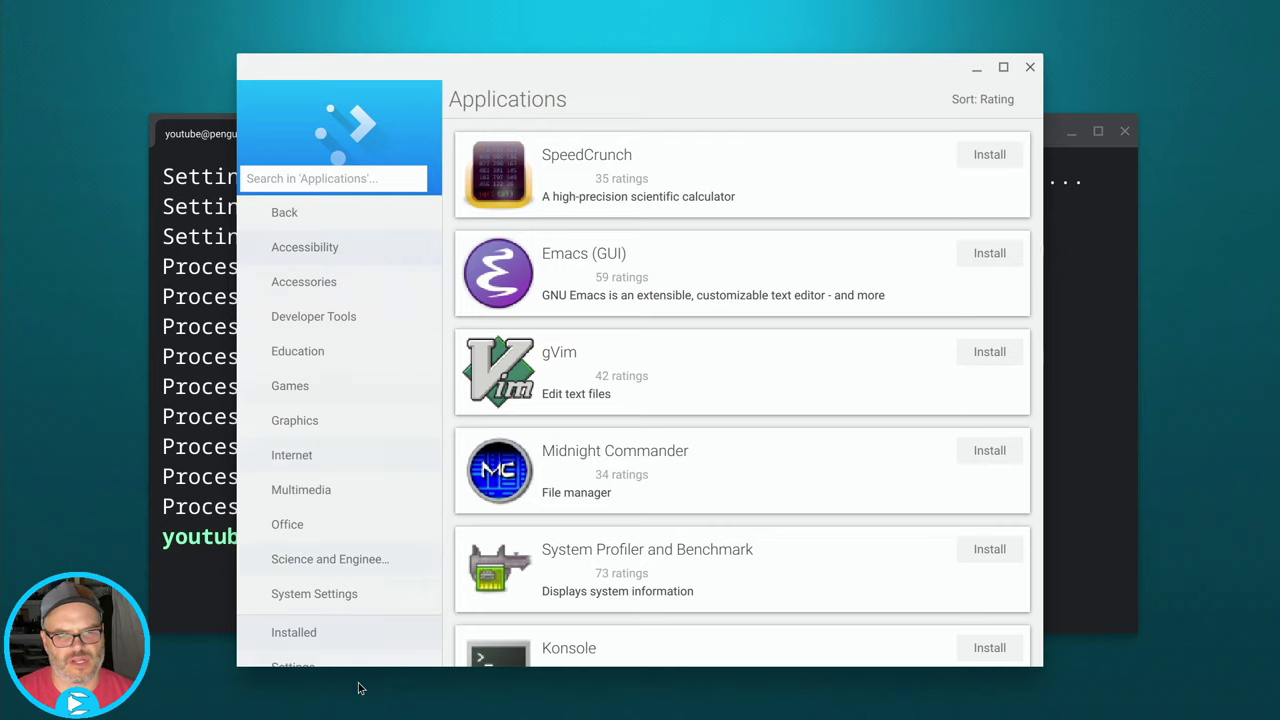
Step: Return to Discover's main page, search the store for libre, and look through the matching apps
click(281, 215)
click(352, 180)
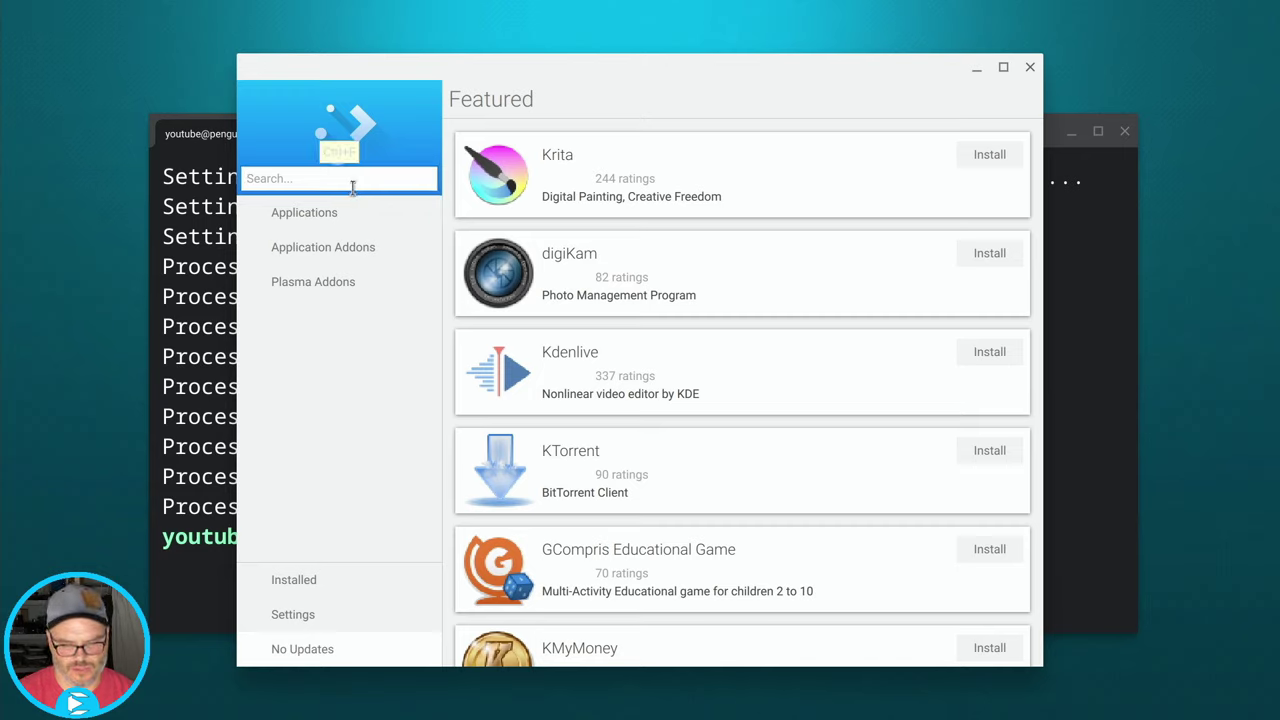
text(libre)
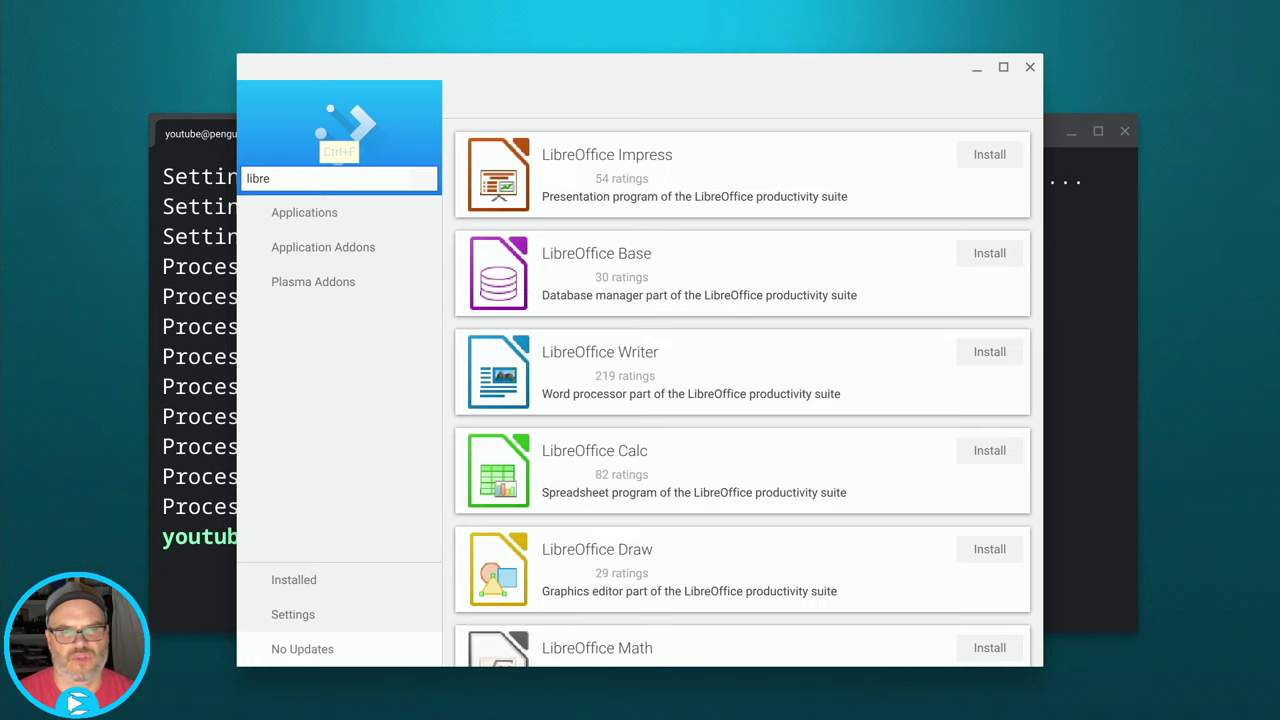
scroll(695, 308, down, 2)
scroll(695, 308, down, 12)
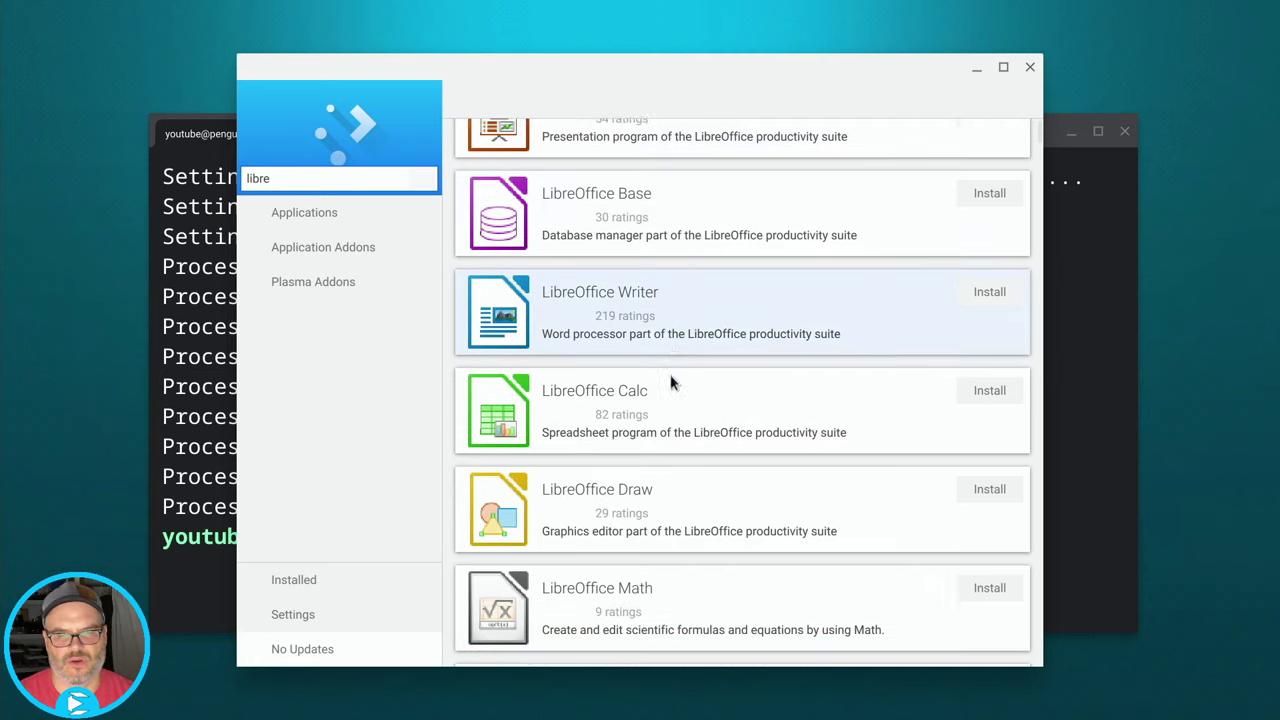
scroll(715, 422, up, 10)
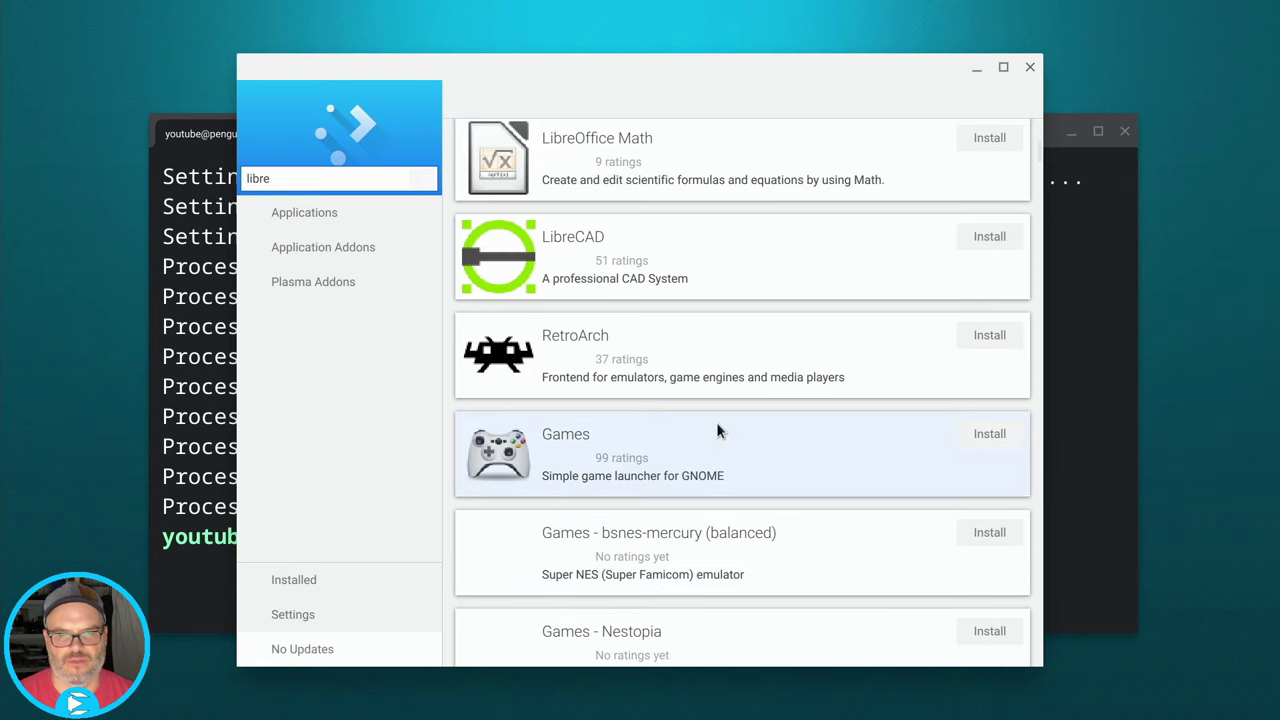
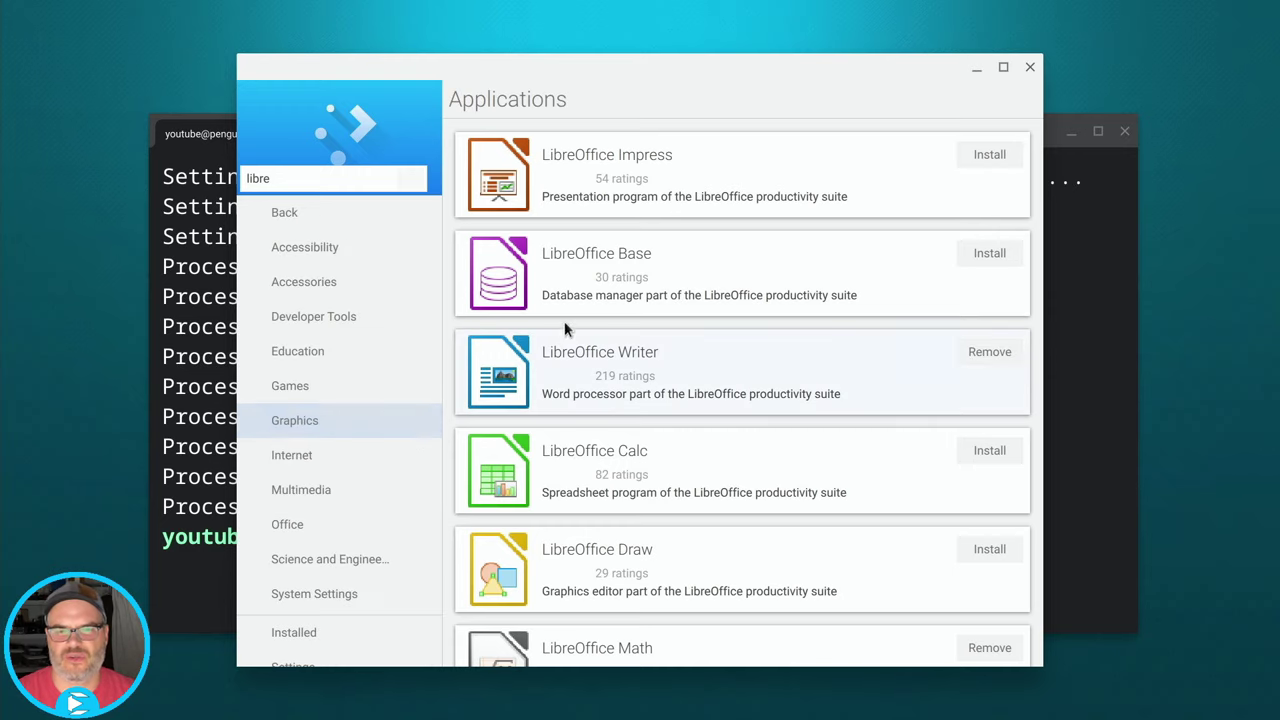
Step: Open the LibreOffice Base page and examine its description, version, size, source and license details
click(873, 293)
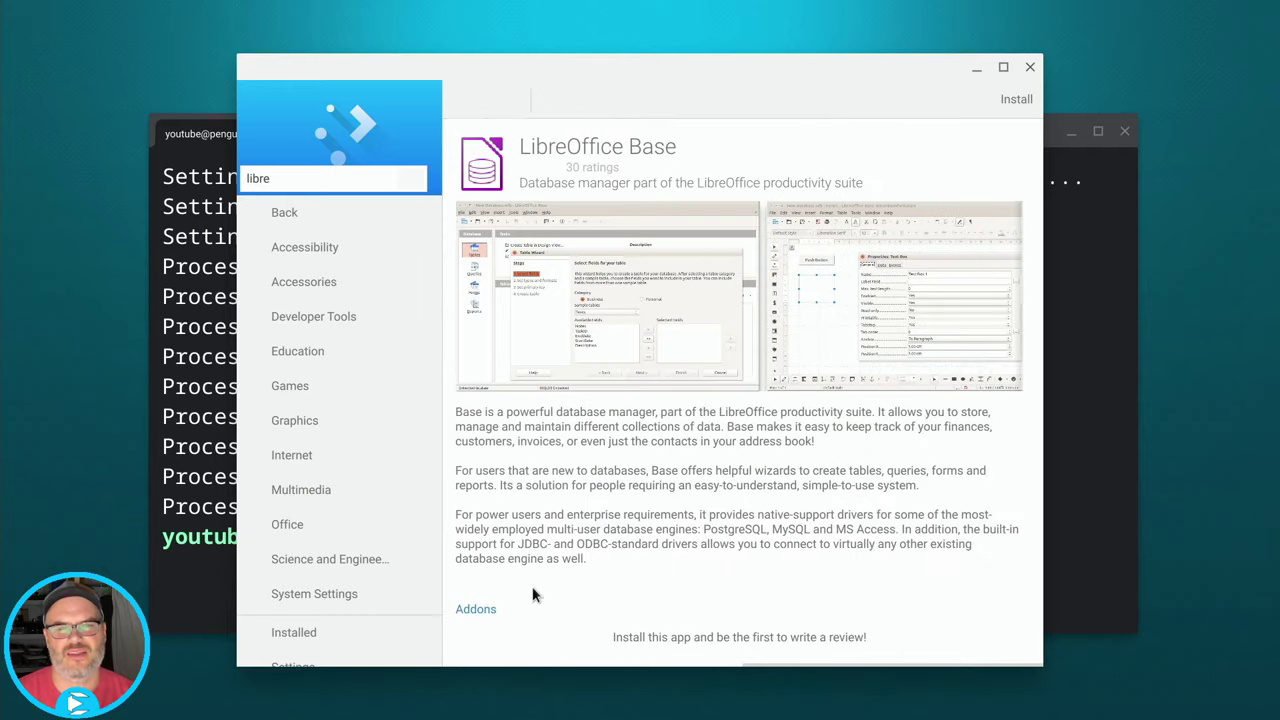
scroll(633, 336, down, 1)
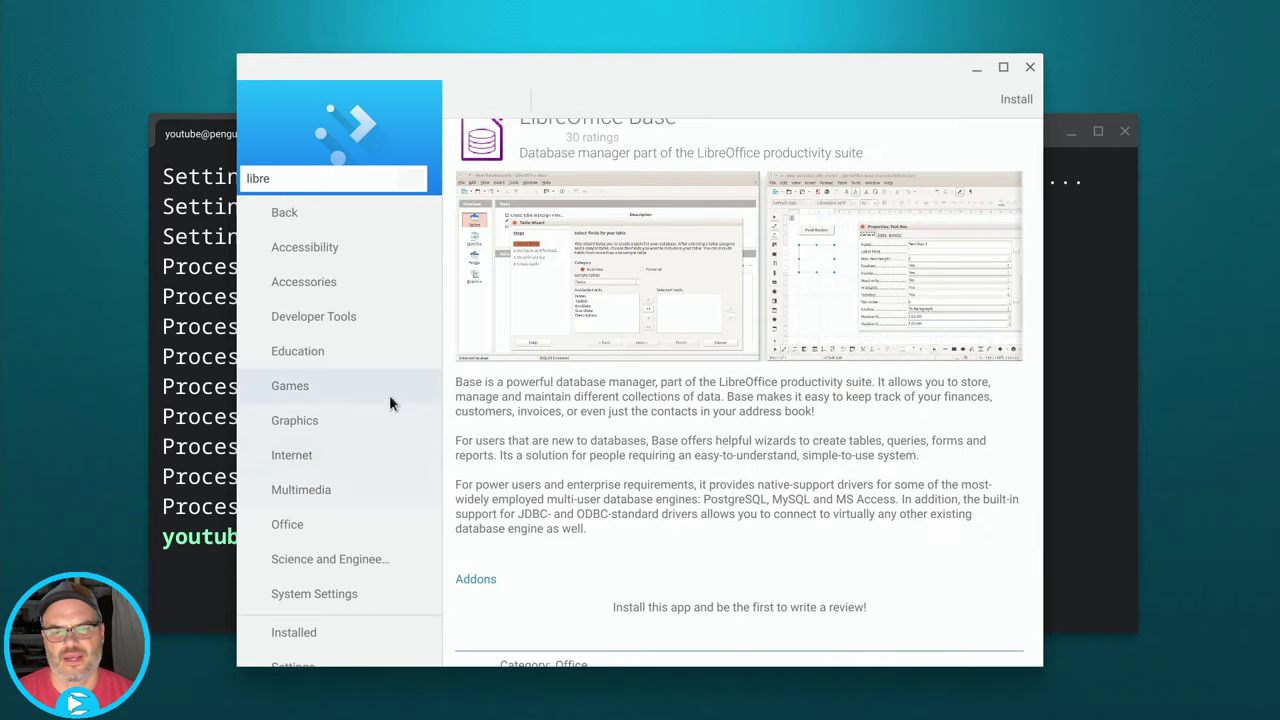
scroll(491, 486, down, 3)
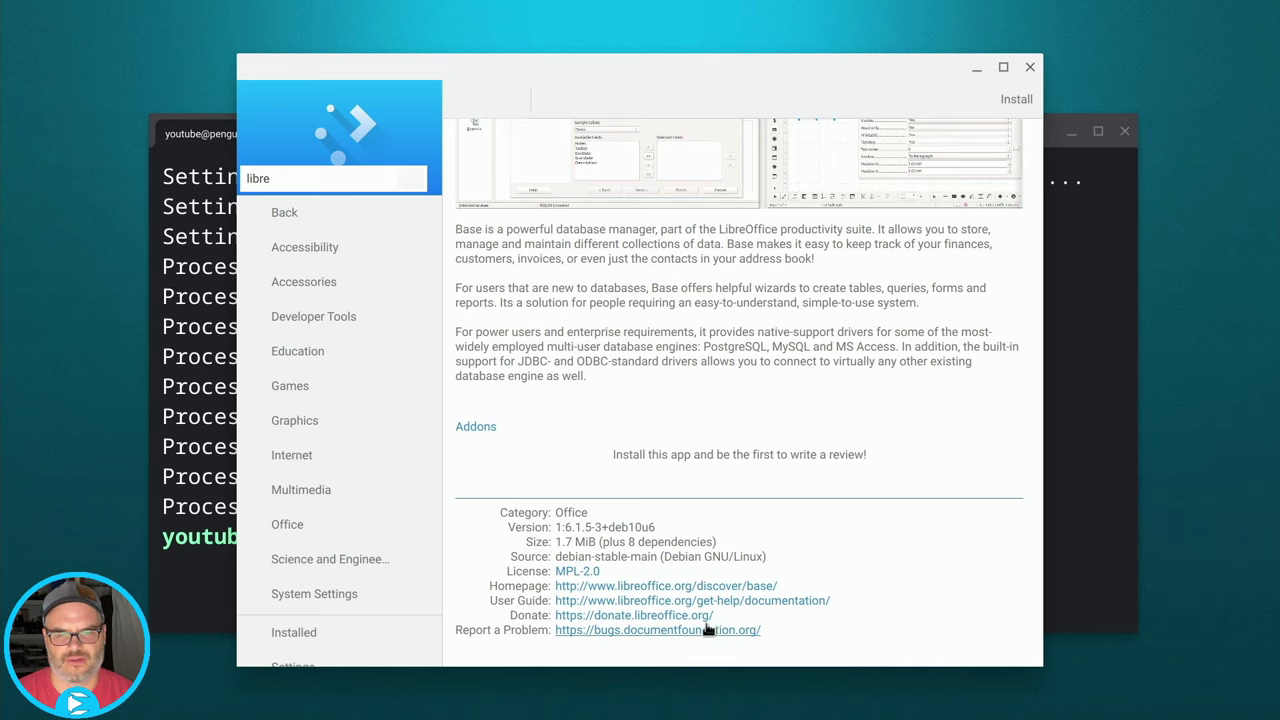
scroll(643, 517, up, 4)
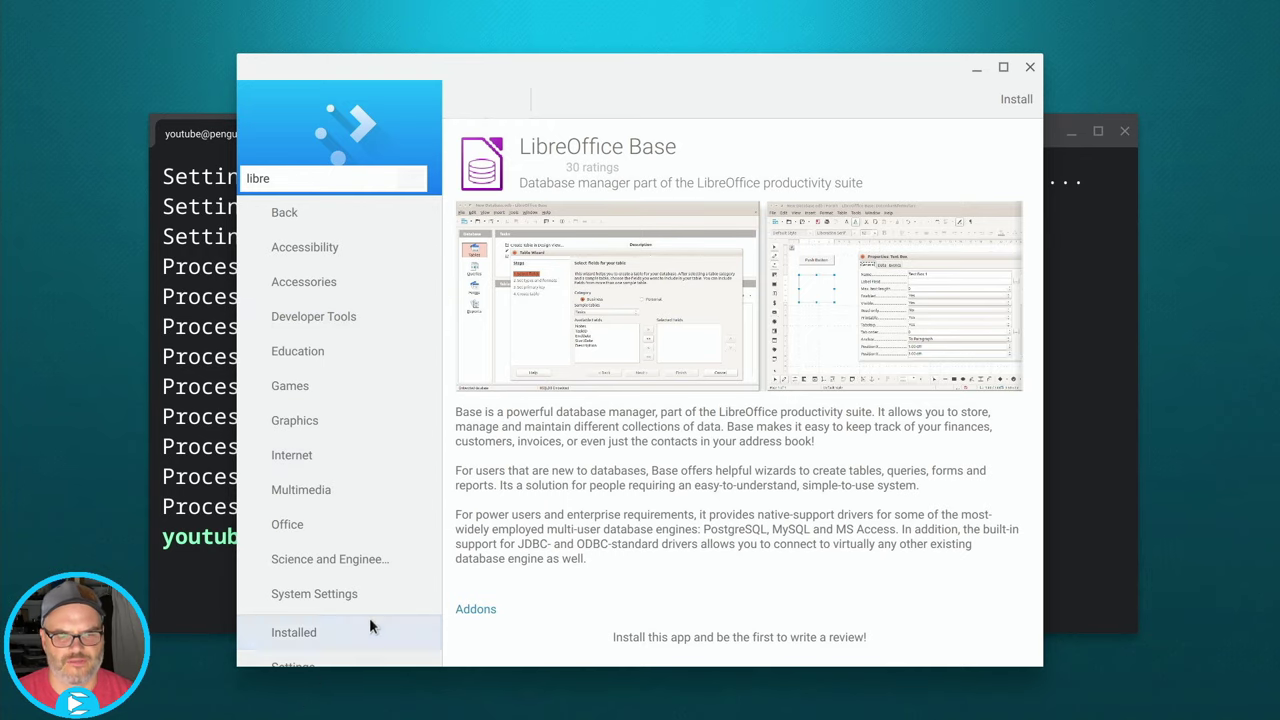
Step: Look through Discover's list of installed apps and open the LibreOffice Writer page
click(319, 630)
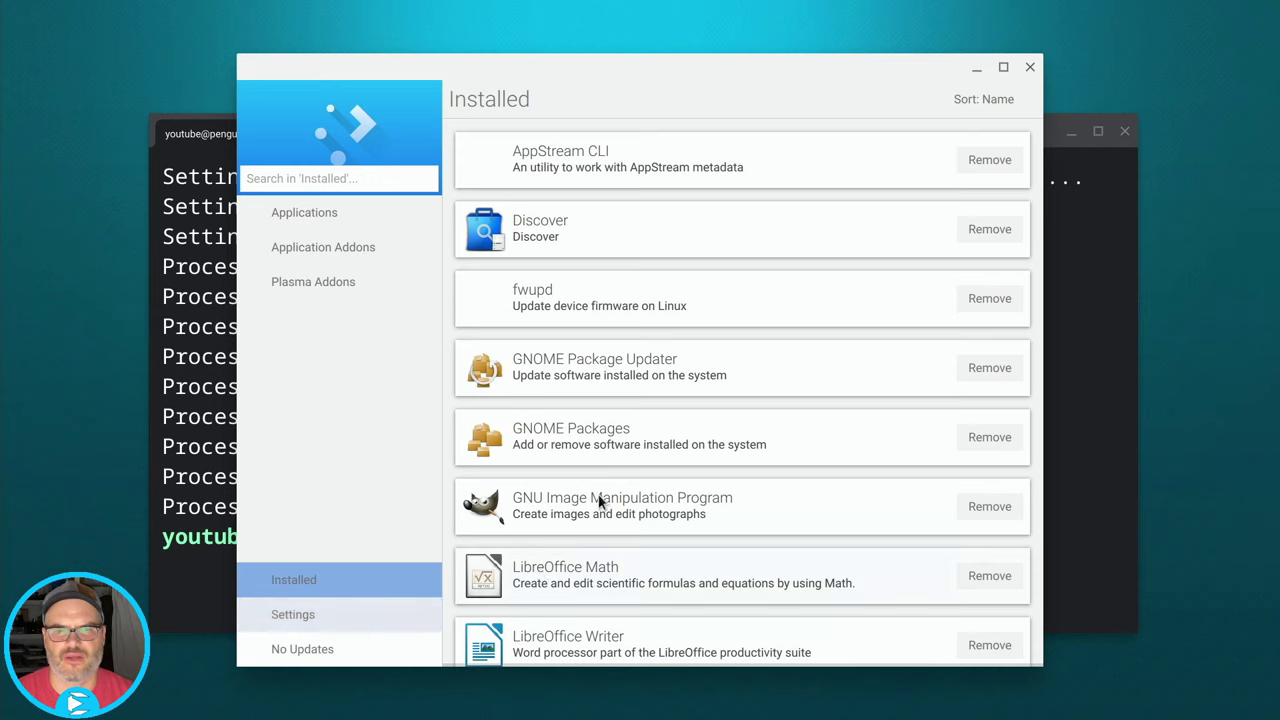
scroll(608, 490, down, 5)
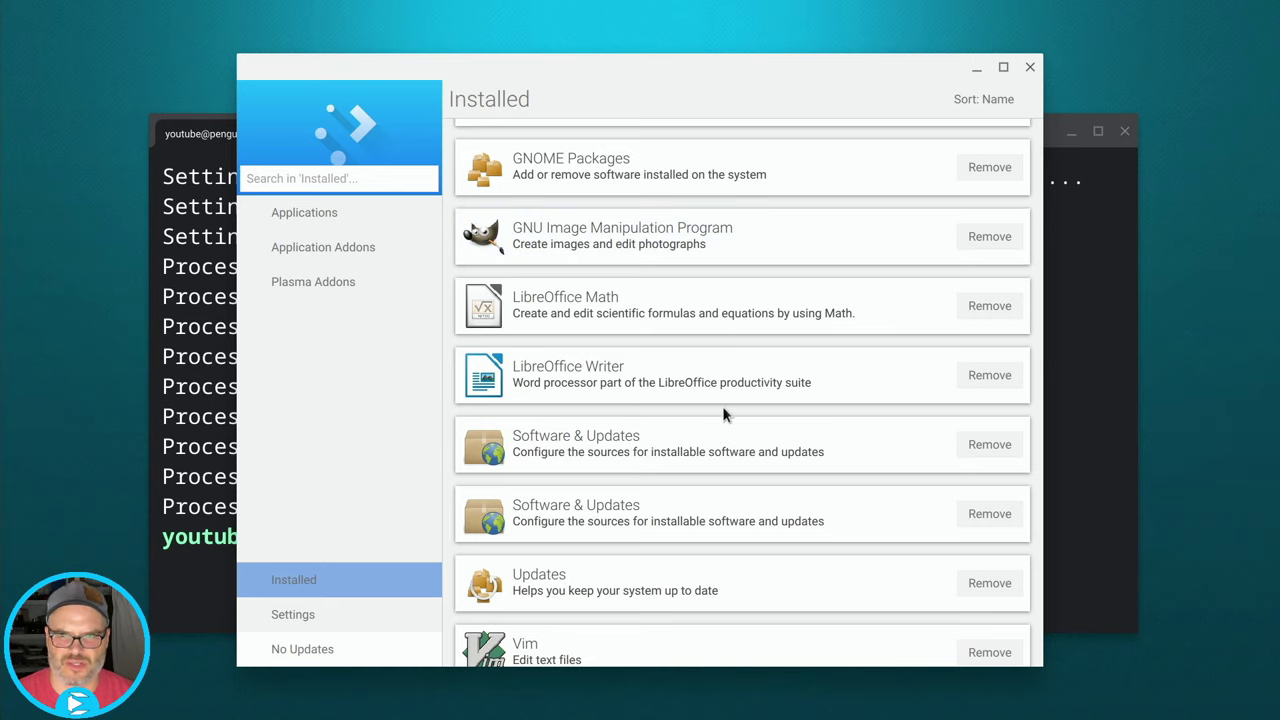
click(605, 373)
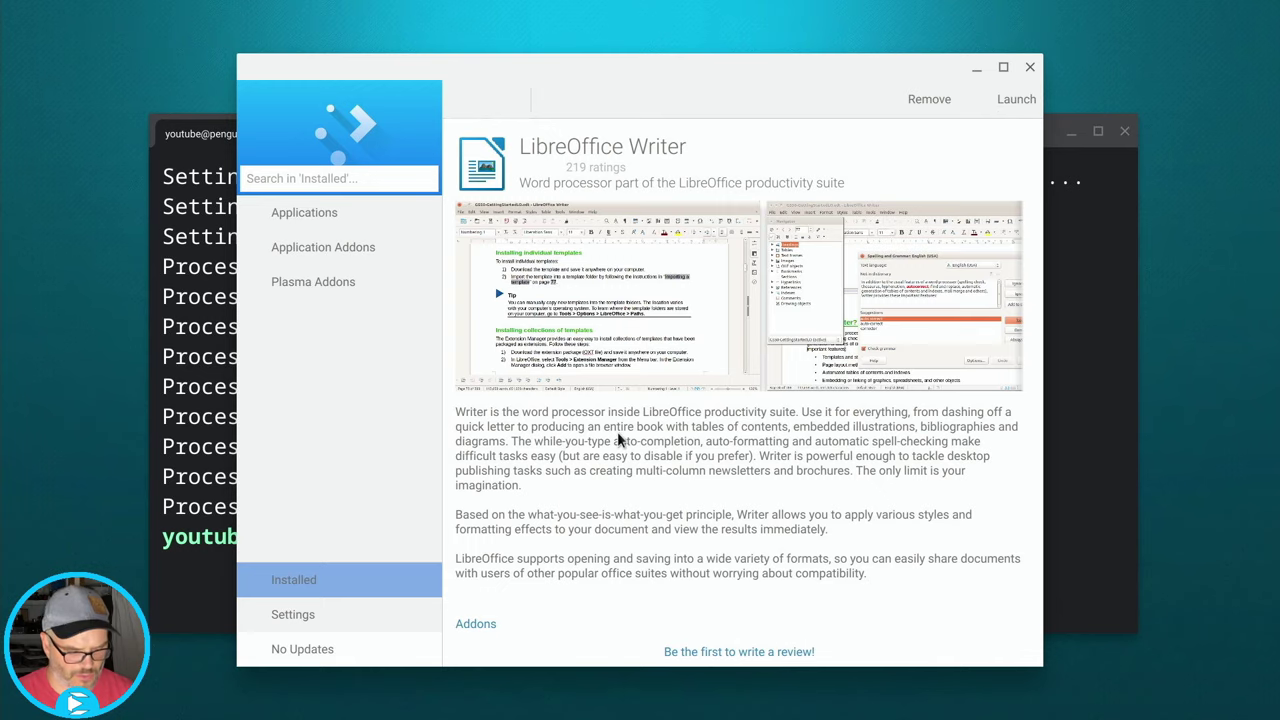
Step: Show all apps in the launcher and open LibreOffice Writer from the Linux apps folder
key(super)
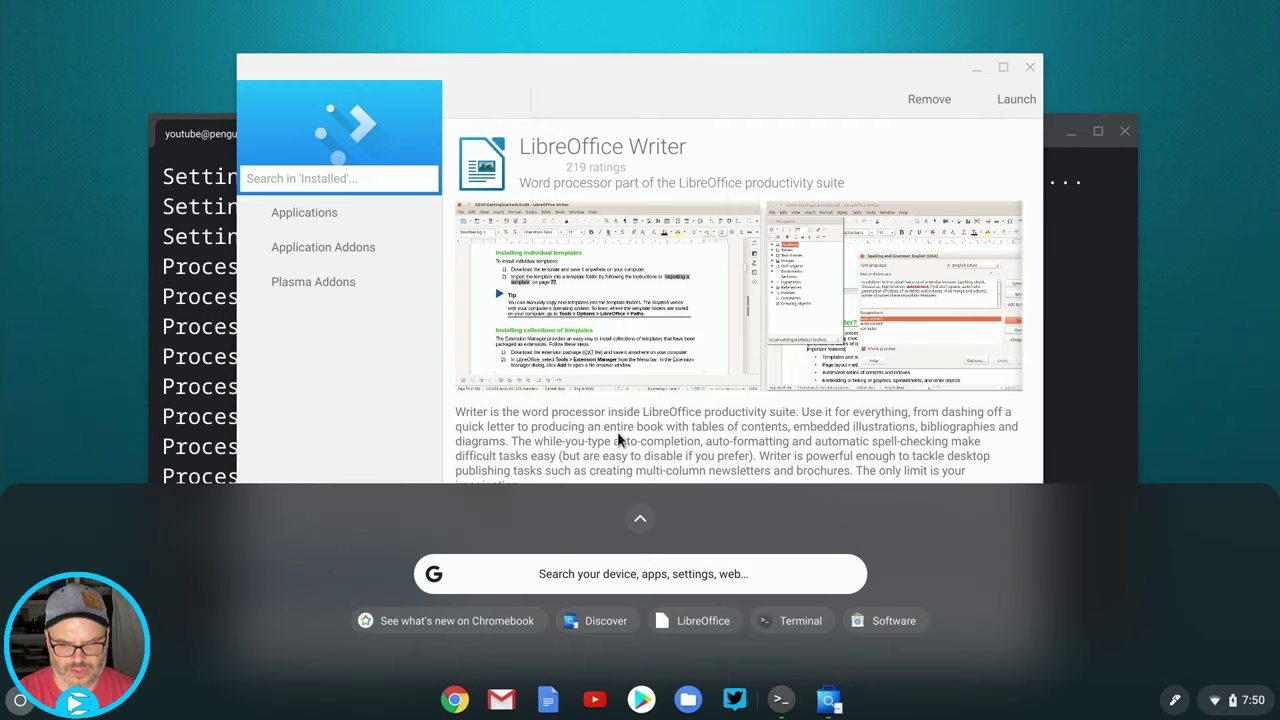
click(650, 519)
scroll(659, 539, down, 2)
click(646, 445)
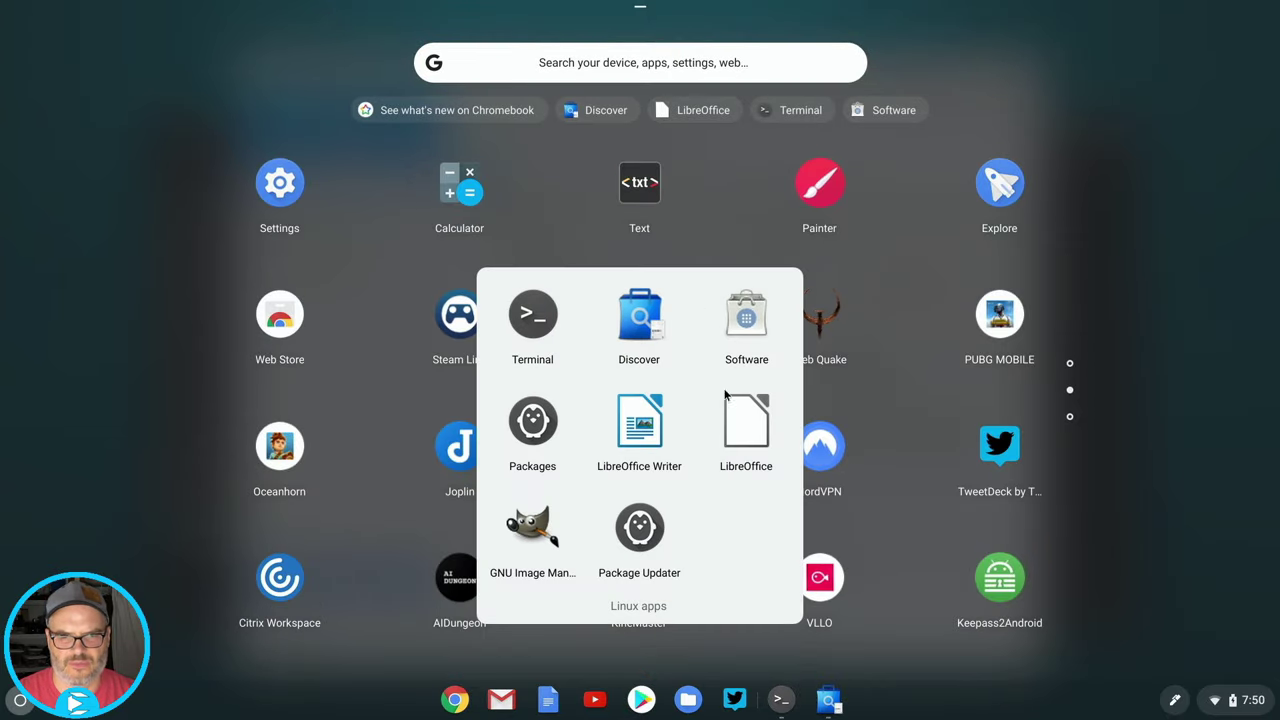
click(654, 438)
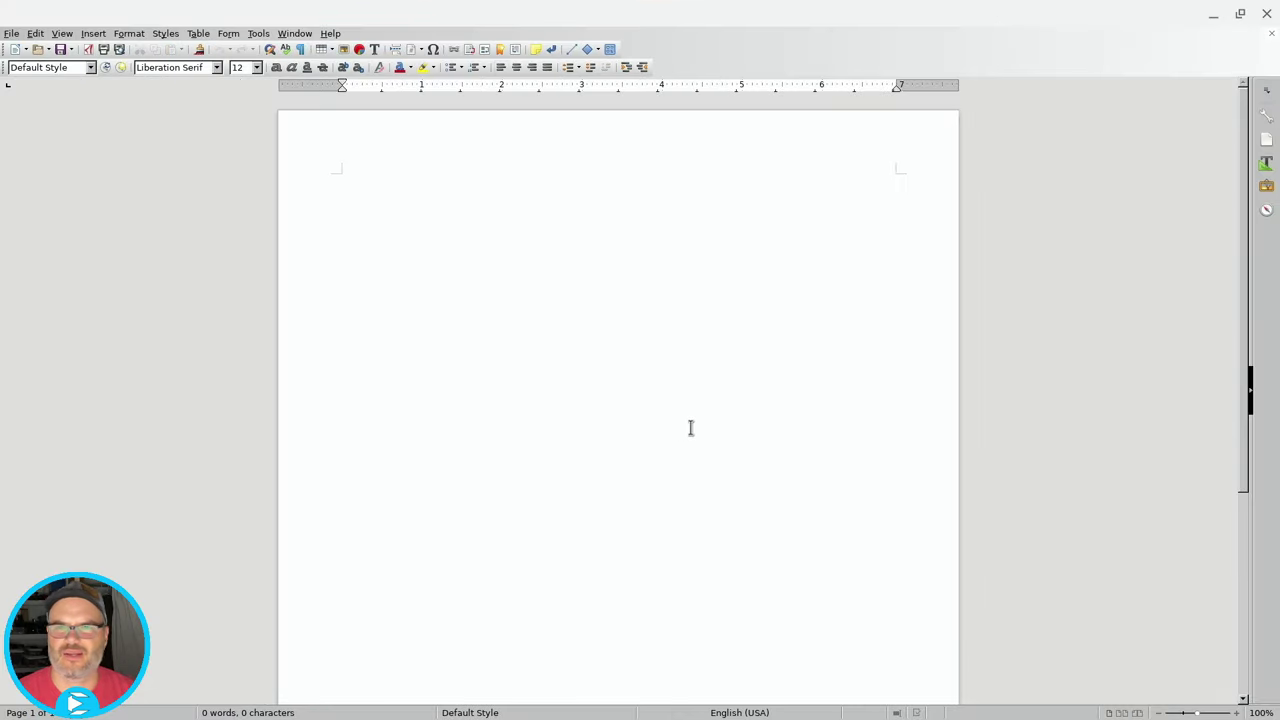
mouse_move(1128, 9)
mouse_down()
mouse_move(1109, 49)
mouse_move(1126, 19)
mouse_up()
click(1224, 22)
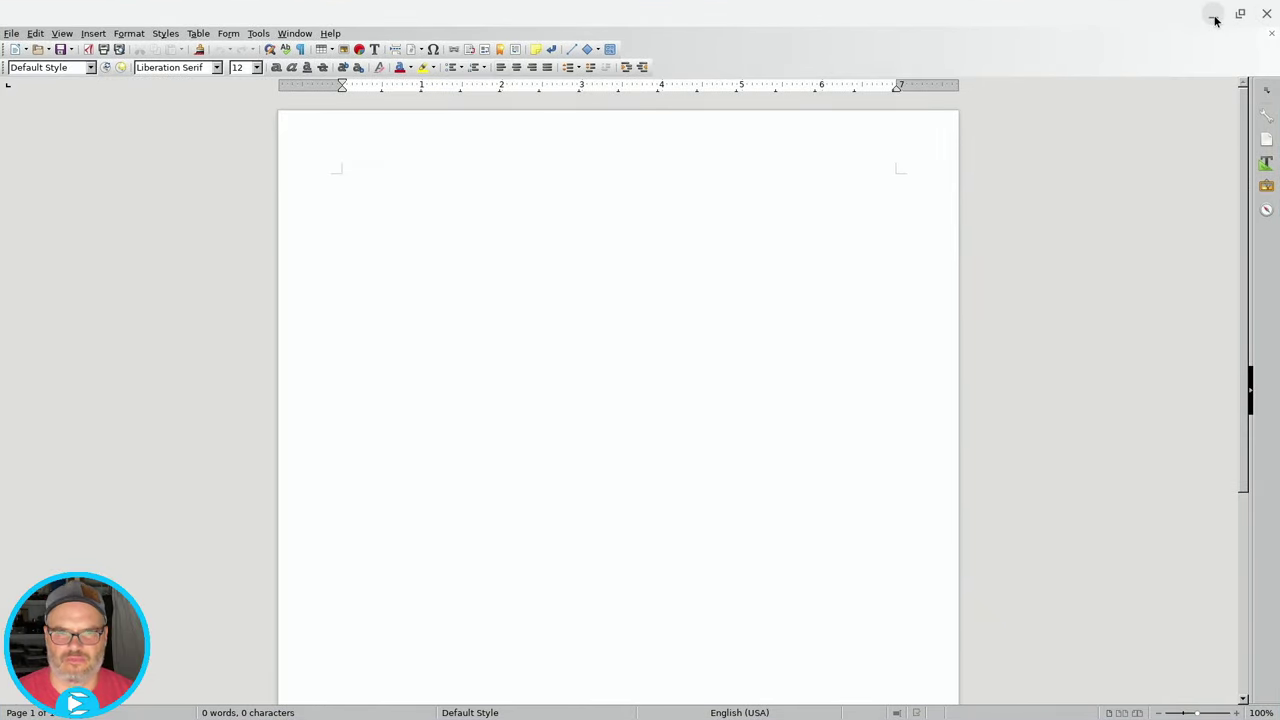
Step: Show all apps in the launcher and open GNU Image Manipulation Program from the Linux apps folder
mouse_move(520, 702)
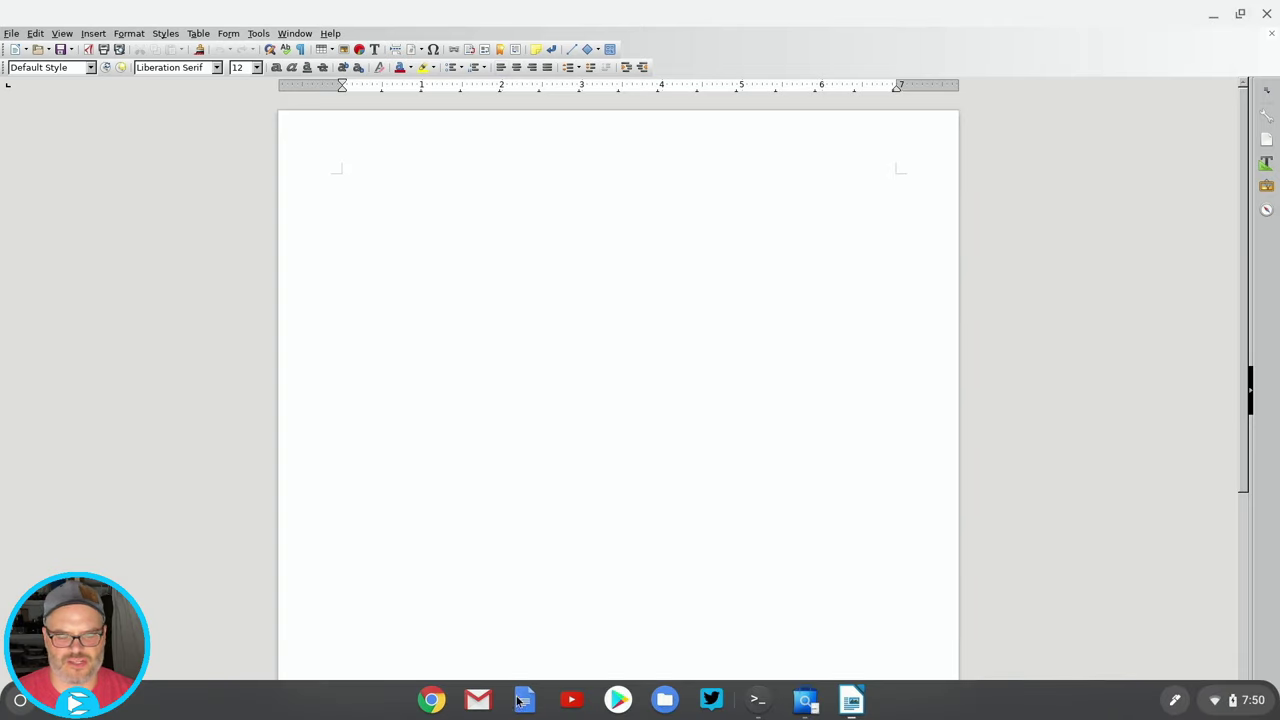
key(super)
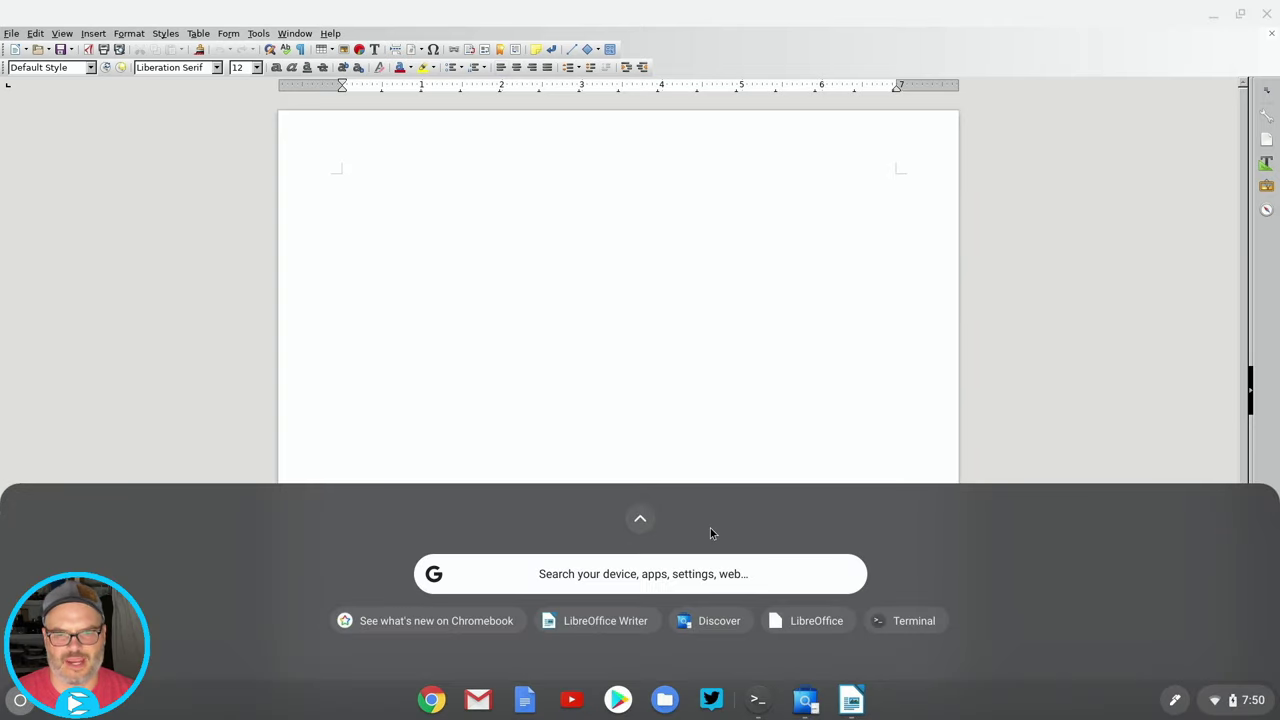
click(643, 518)
scroll(666, 484, down, 2)
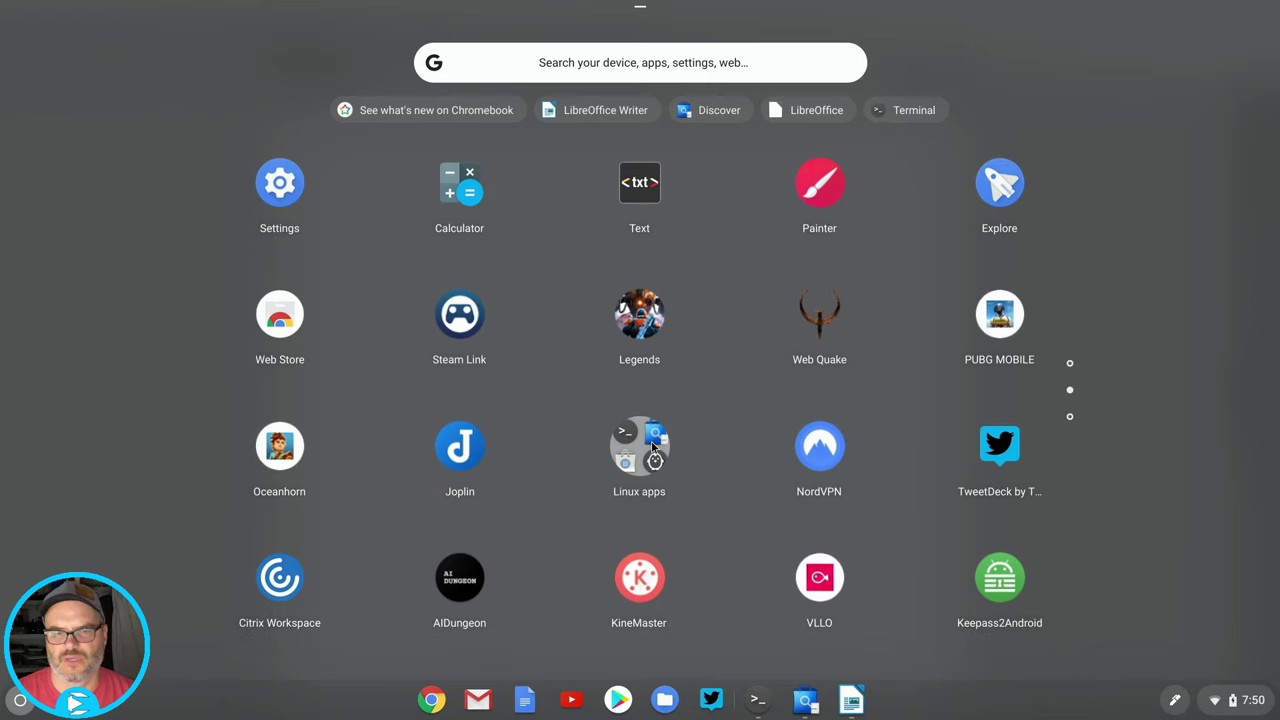
click(652, 448)
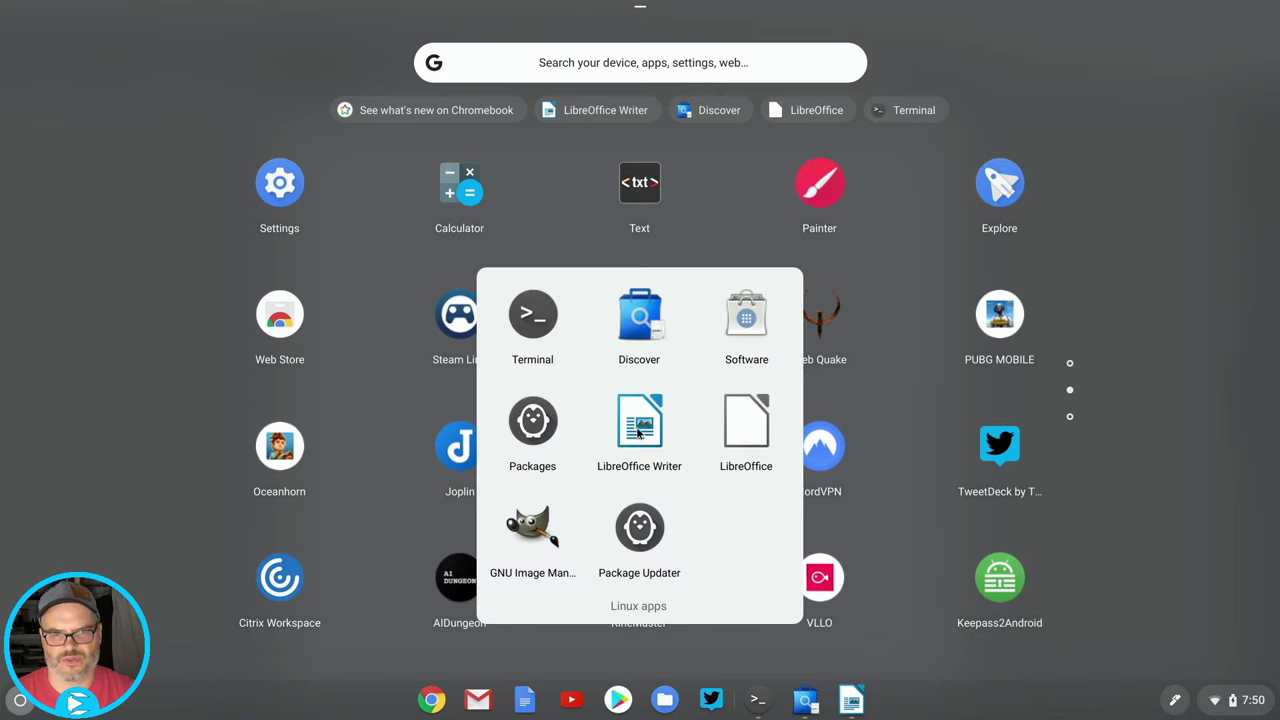
click(530, 522)
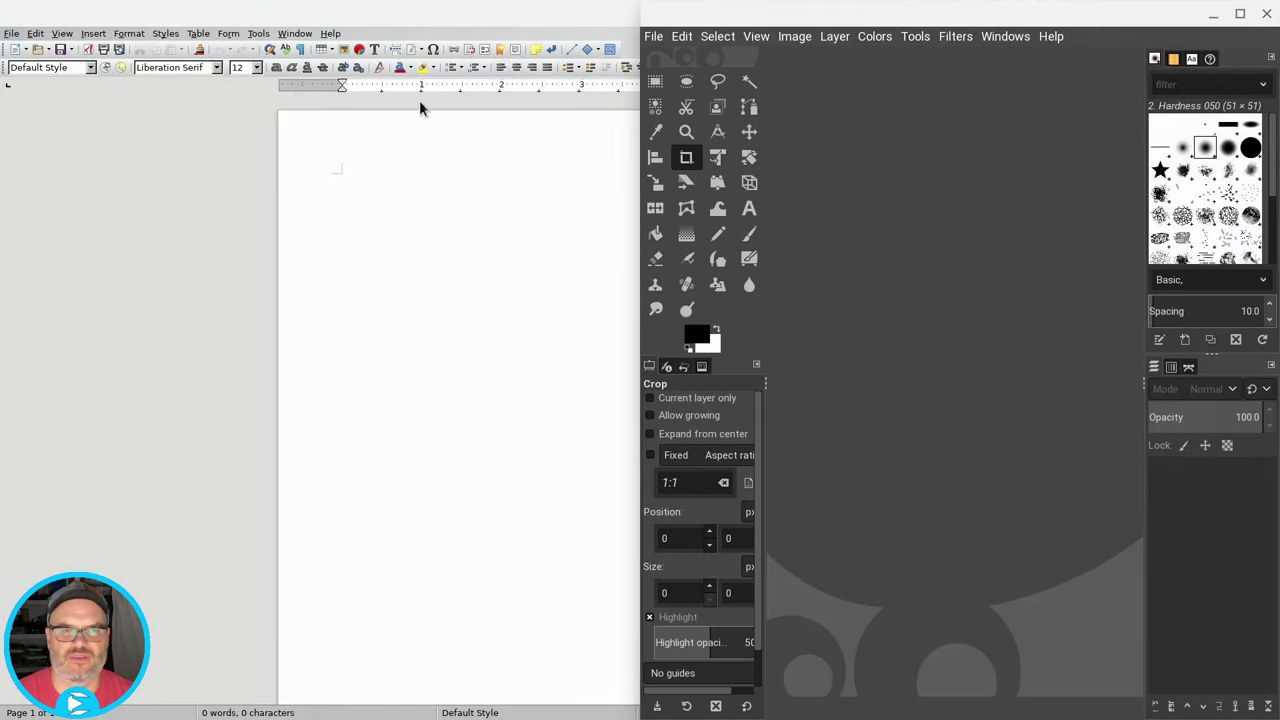
Step: Snap the LibreOffice Writer window to the left half of the display beside GIMP, and close both apps
click(440, 16)
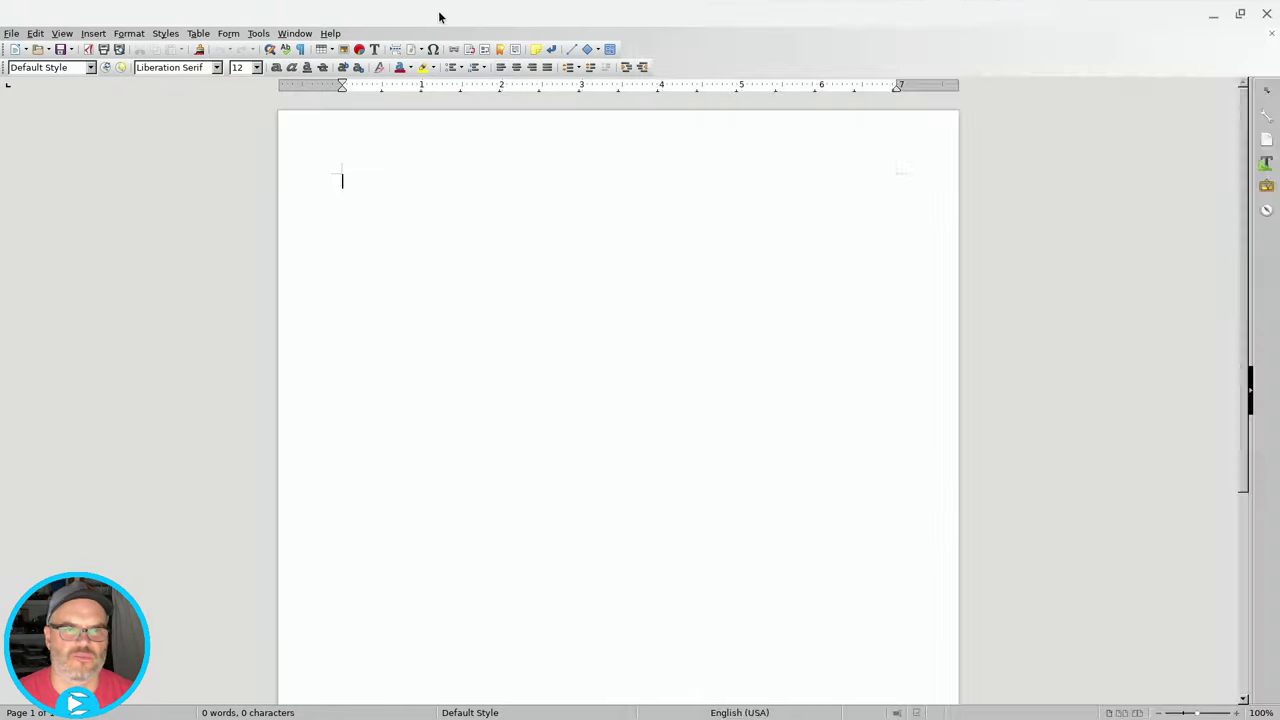
key(alt+bracketleft)
click(900, 450)
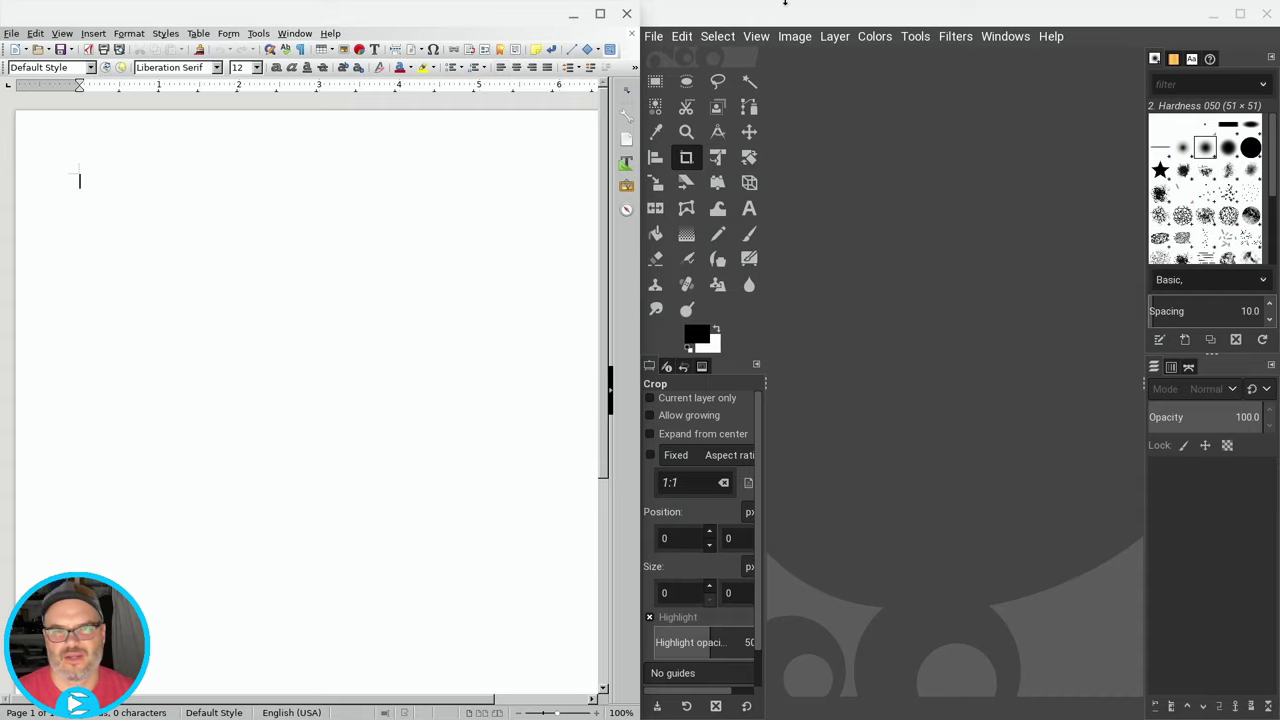
click(626, 13)
click(1268, 16)
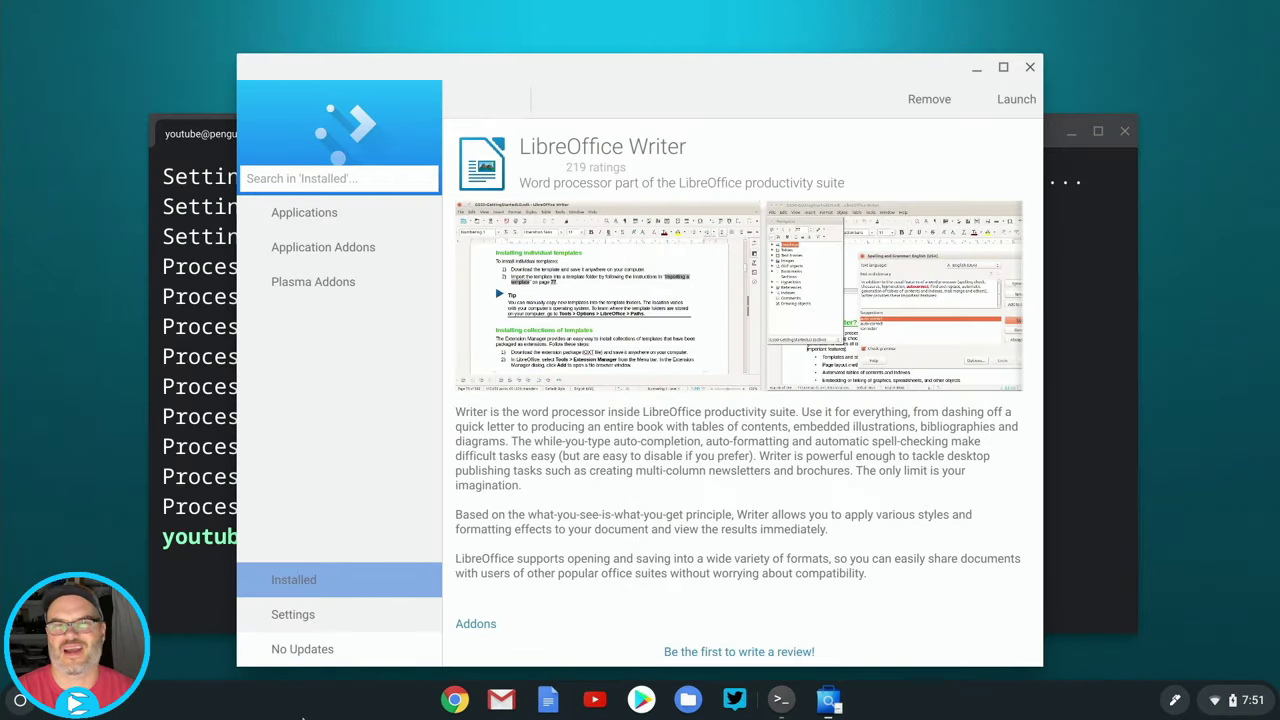